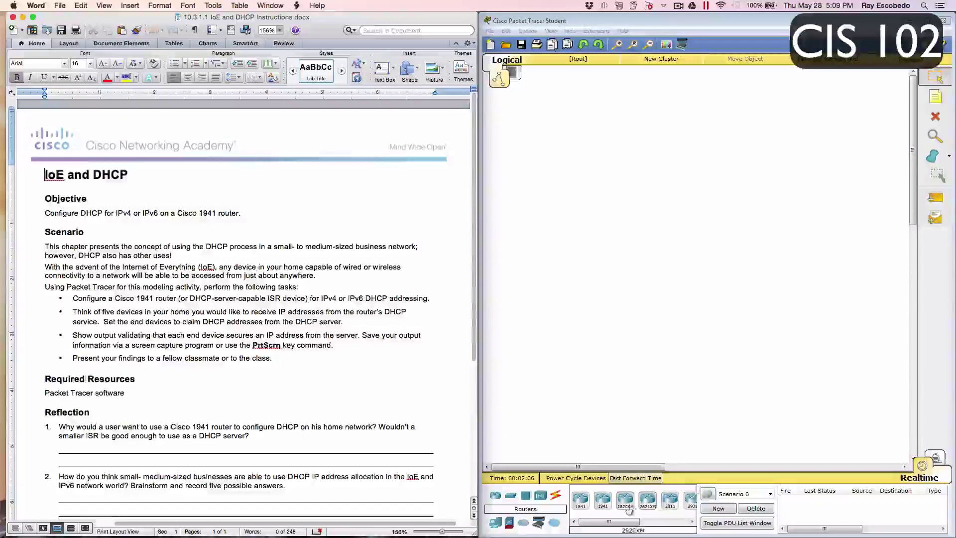
Step: Place a 1941 router, Router0, on the logical workspace
left_click(607, 504)
left_click(695, 230)
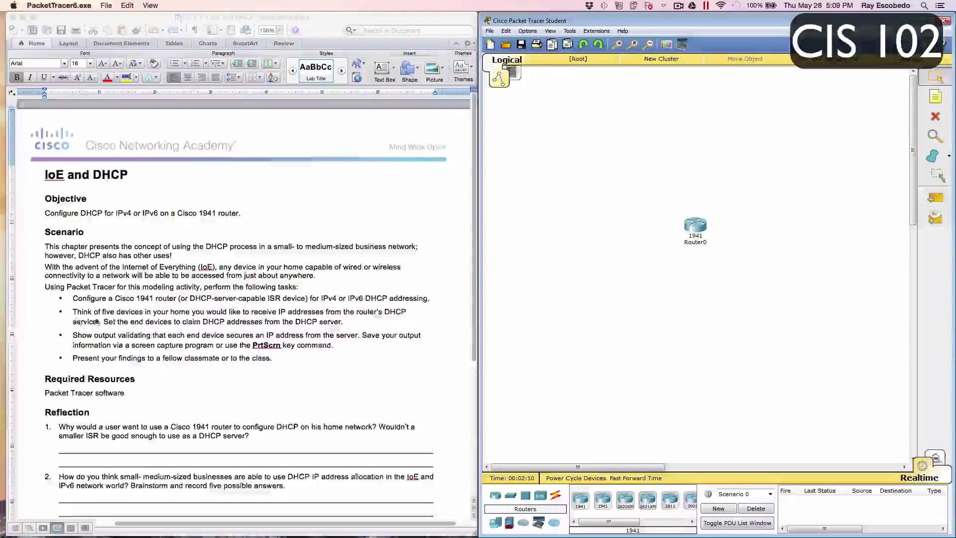
scroll(76, 322, "down", 5)
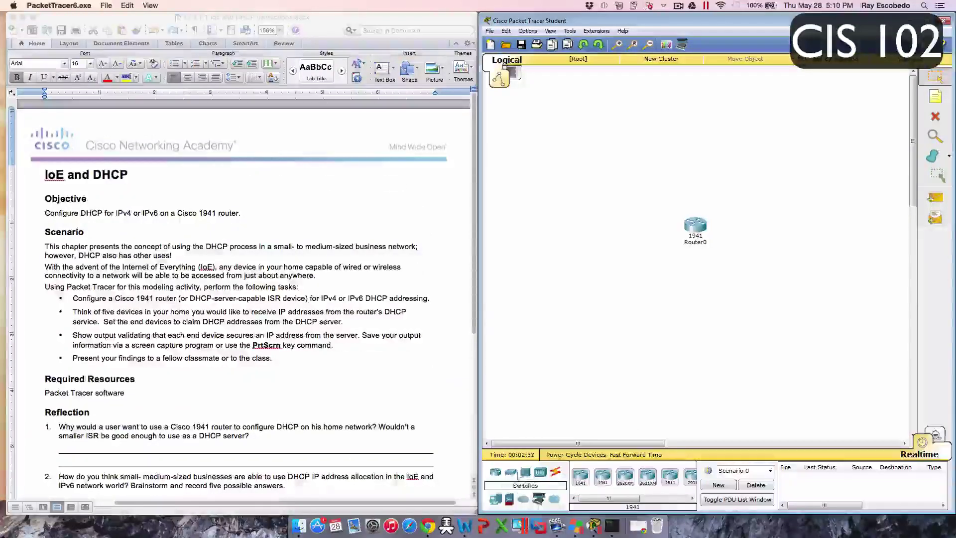
Step: Add PC0, PC1 and laptops from End Devices and arrange them around the router
left_click(496, 499)
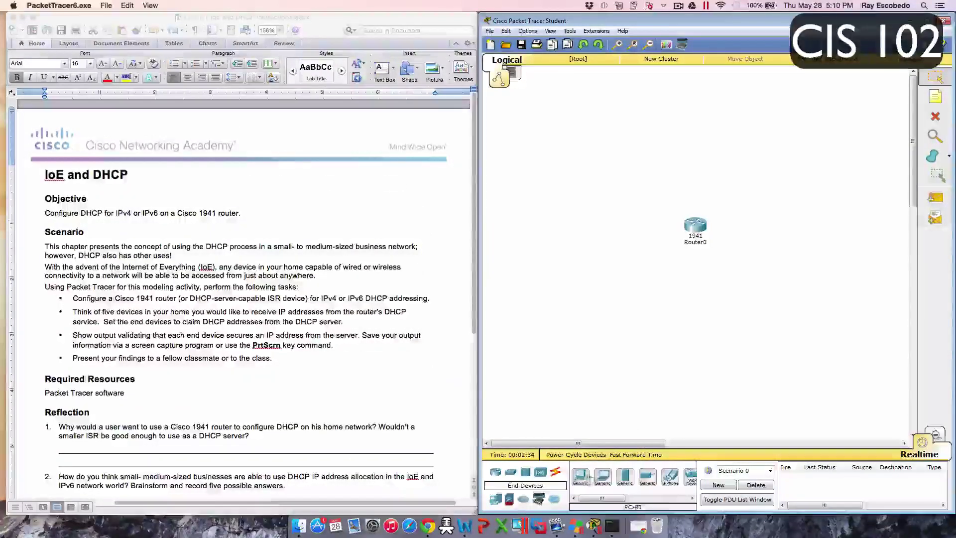
left_click_drag(580, 477, 533, 358)
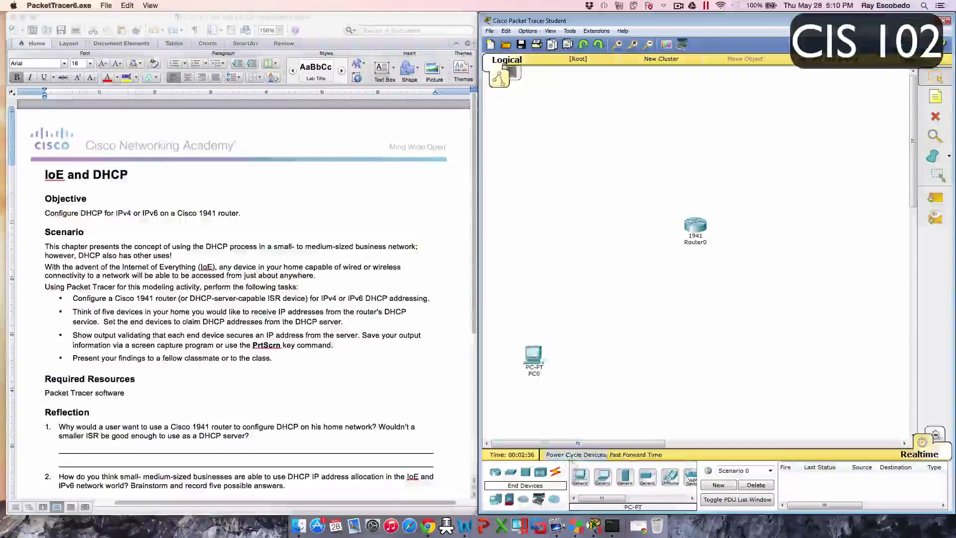
left_click_drag(576, 475, 707, 354)
left_click_drag(603, 477, 798, 358)
left_click_drag(714, 357, 719, 373)
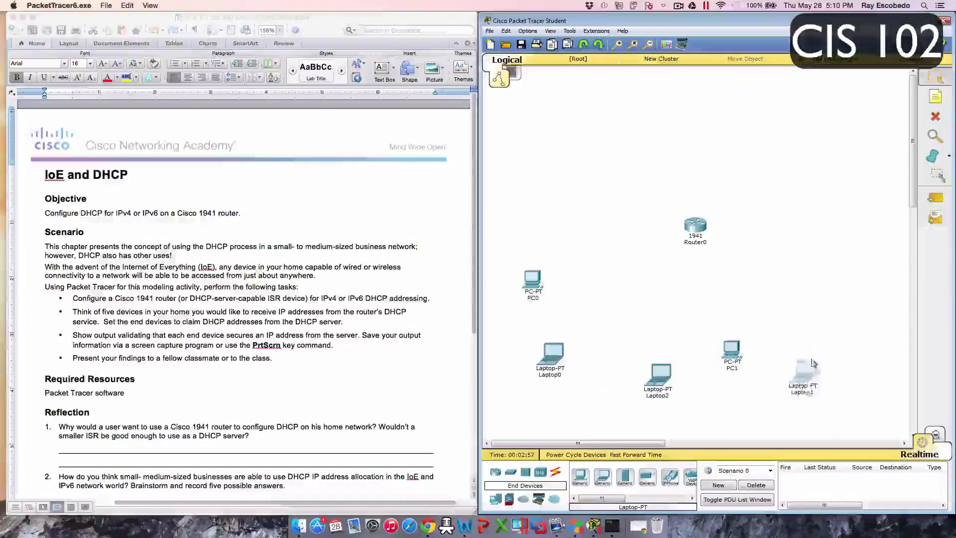
left_click_drag(801, 372, 839, 281)
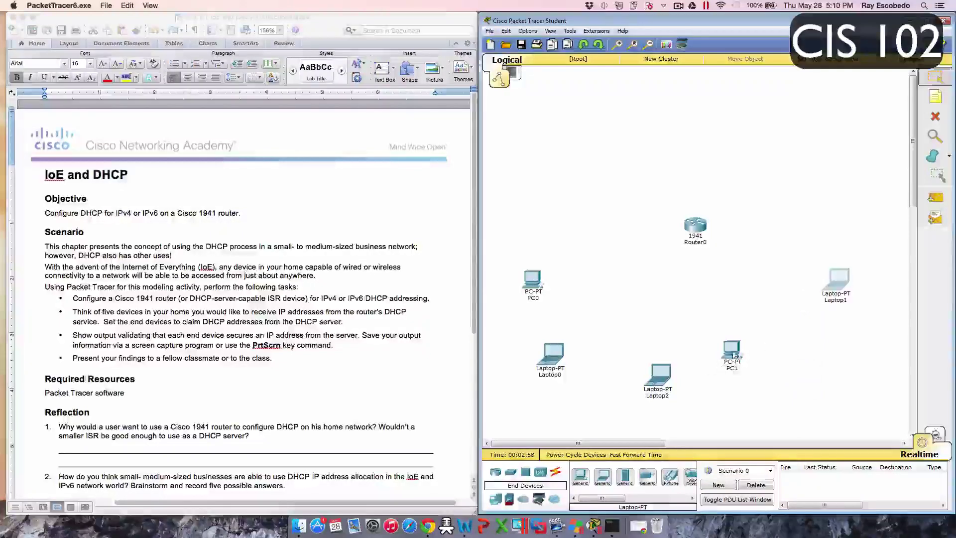
left_click_drag(735, 355, 795, 397)
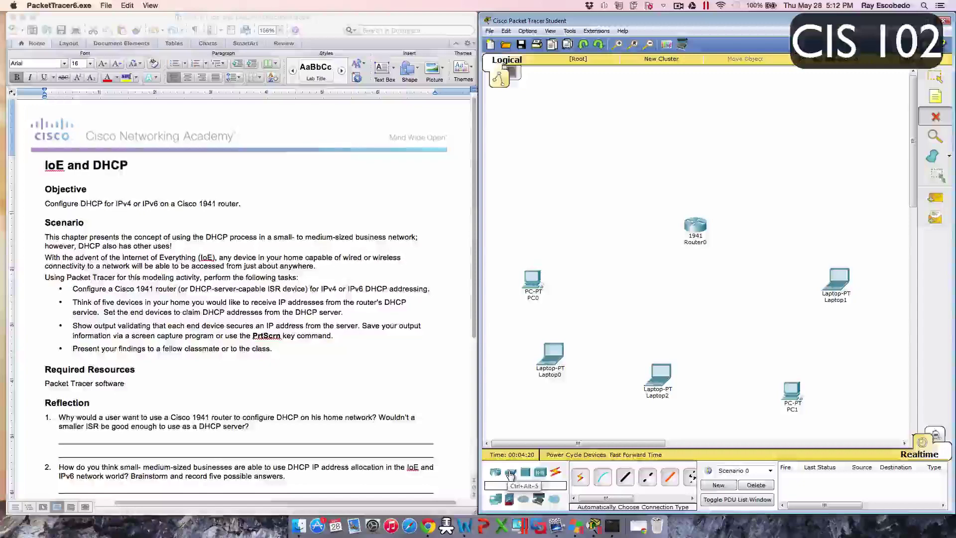
Step: Add a 2960 switch, then settle Router0 above and Switch0 among the devices
left_click(511, 473)
left_click_drag(611, 502, 621, 503)
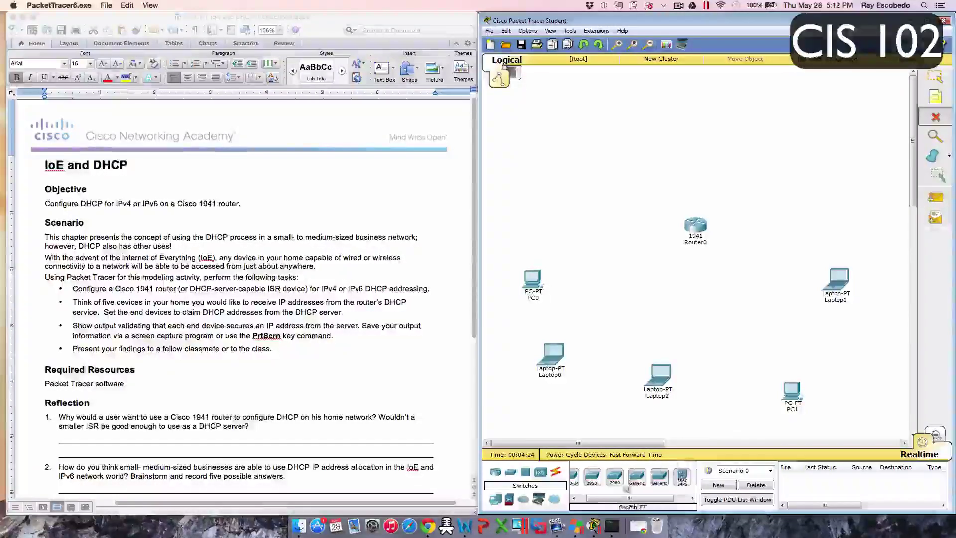
left_click_drag(616, 479, 671, 297)
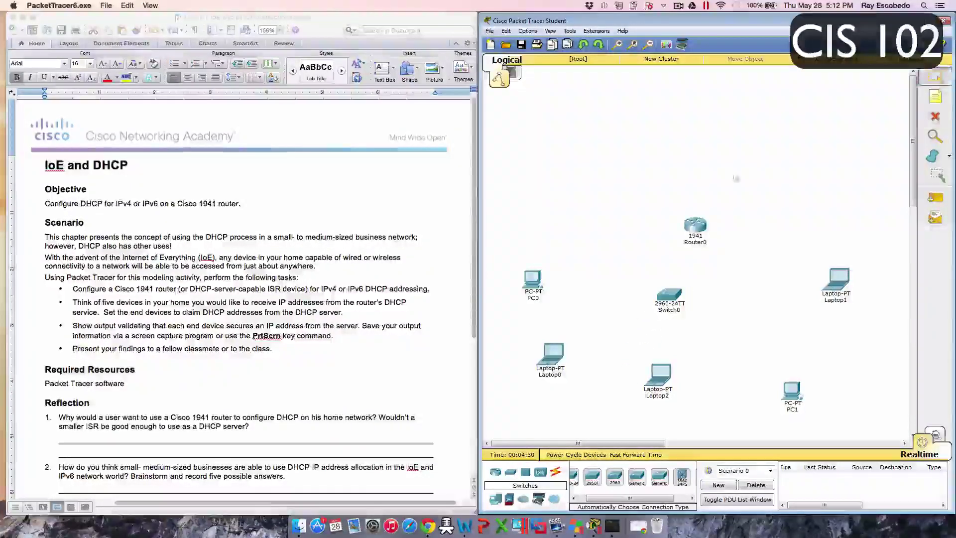
left_click_drag(695, 225, 674, 185)
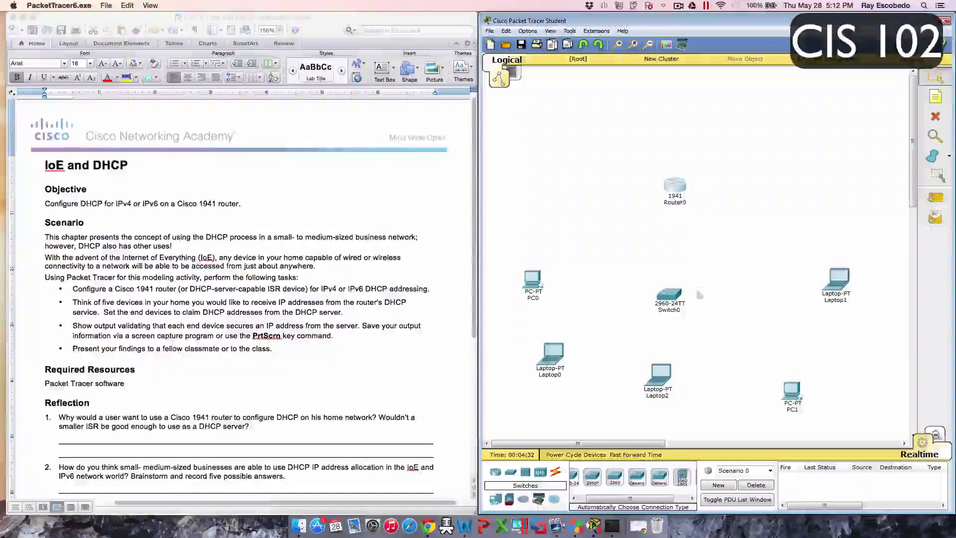
left_click_drag(669, 295, 682, 285)
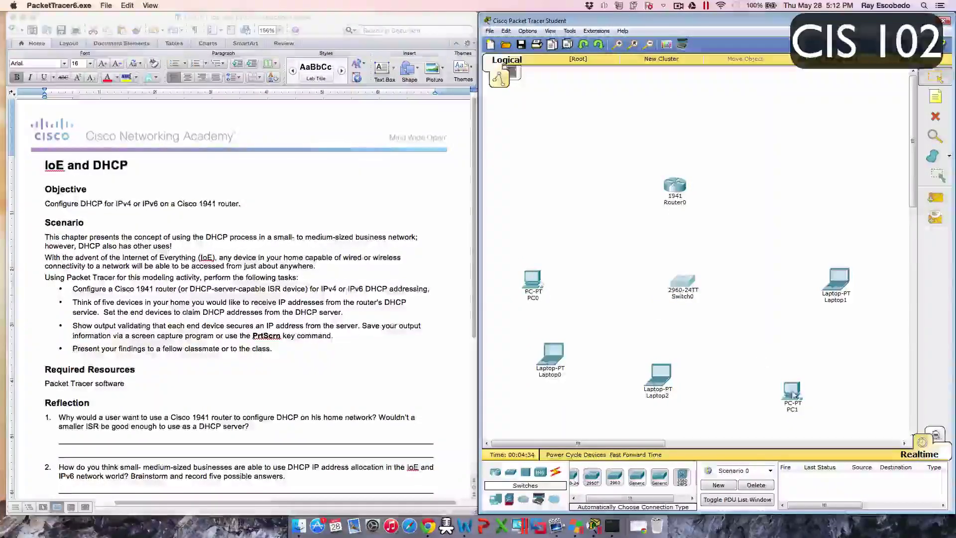
Step: Cable PC0, Laptop0, Router0 and Laptop2 to Switch0 using the automatic connection type
left_click(555, 471)
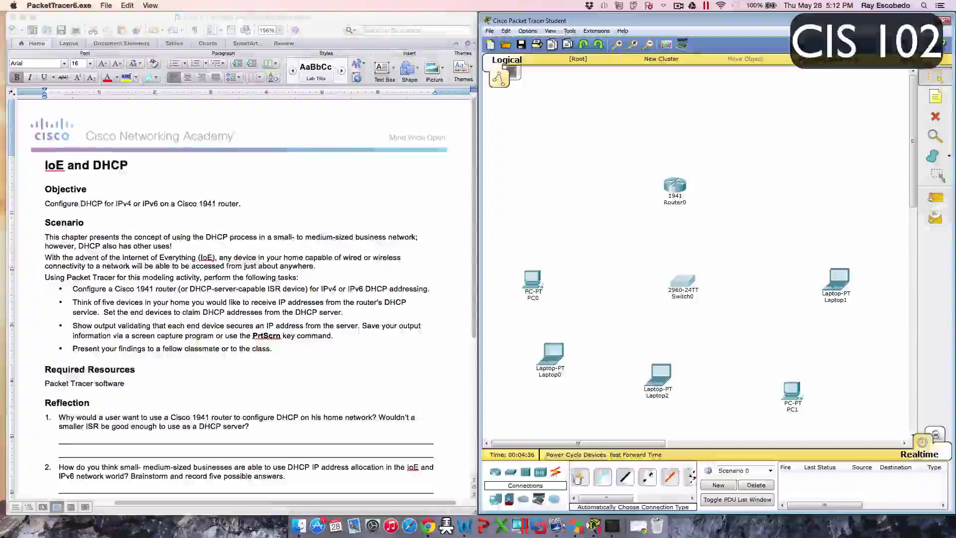
left_click(579, 477)
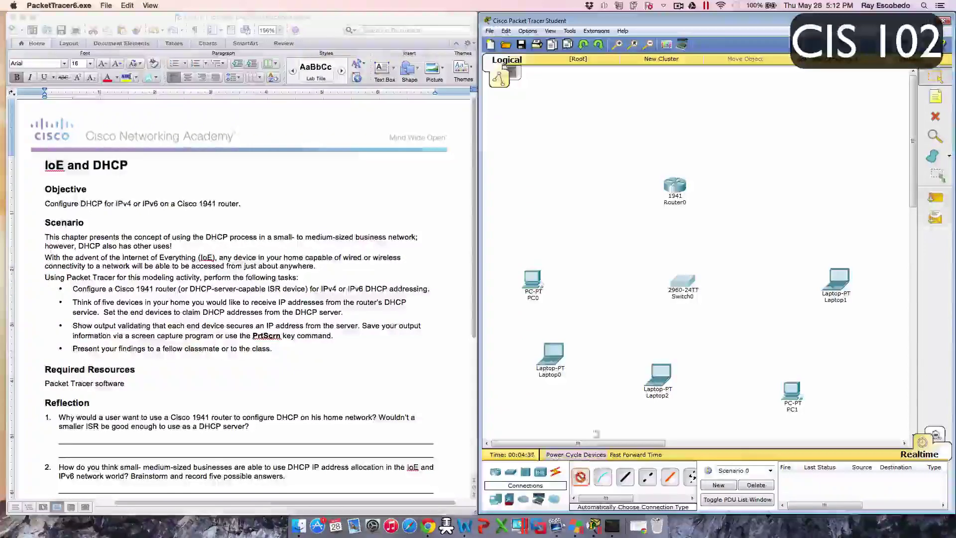
left_click(532, 278)
left_click(681, 281)
left_click(551, 352)
left_click(680, 282)
left_click(682, 282)
left_click(675, 199)
left_click(681, 282)
left_click(660, 373)
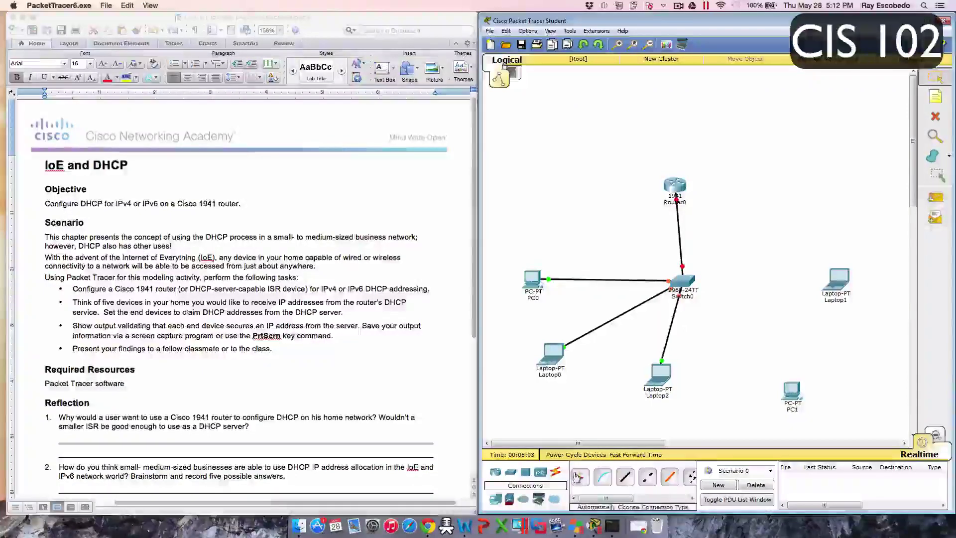
Step: Cable PC1 and Laptop1 to Switch0 with automatic connections
left_click(577, 477)
left_click(789, 391)
left_click(691, 284)
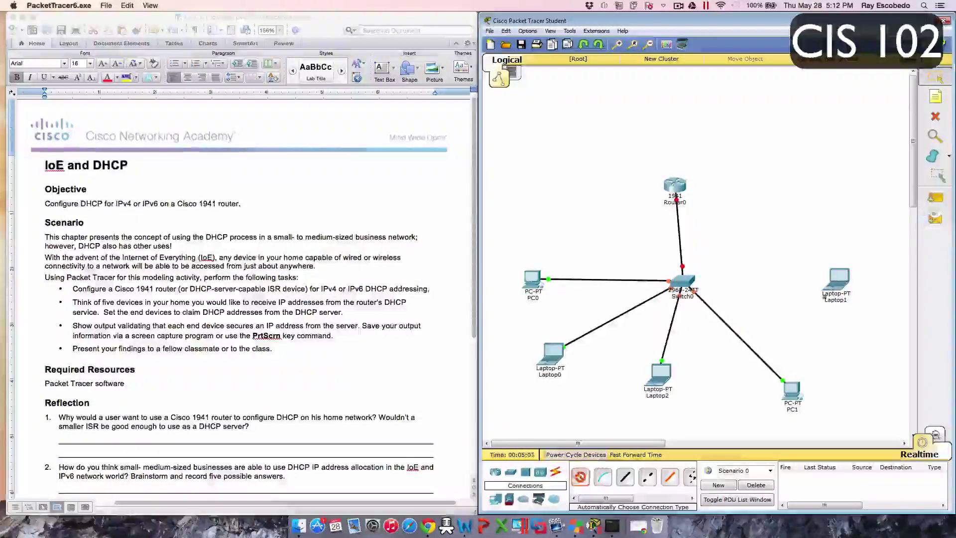
left_click(823, 298)
left_click(688, 283)
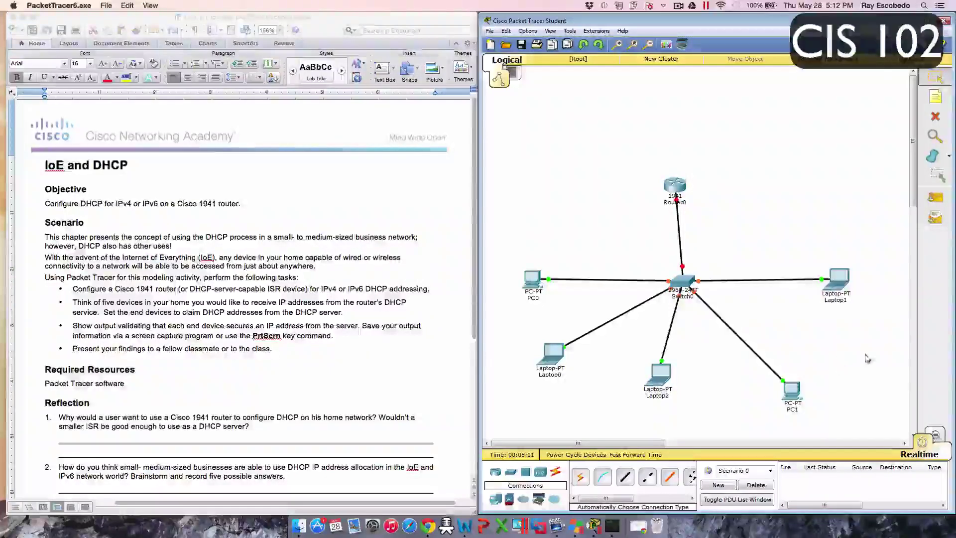
scroll(238, 371, "down", 2)
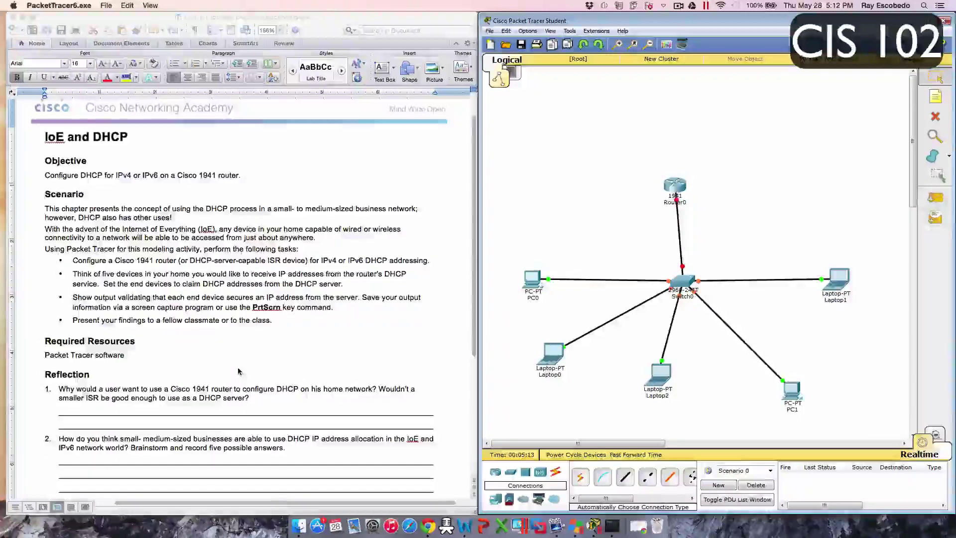
scroll(107, 303, "down", 2)
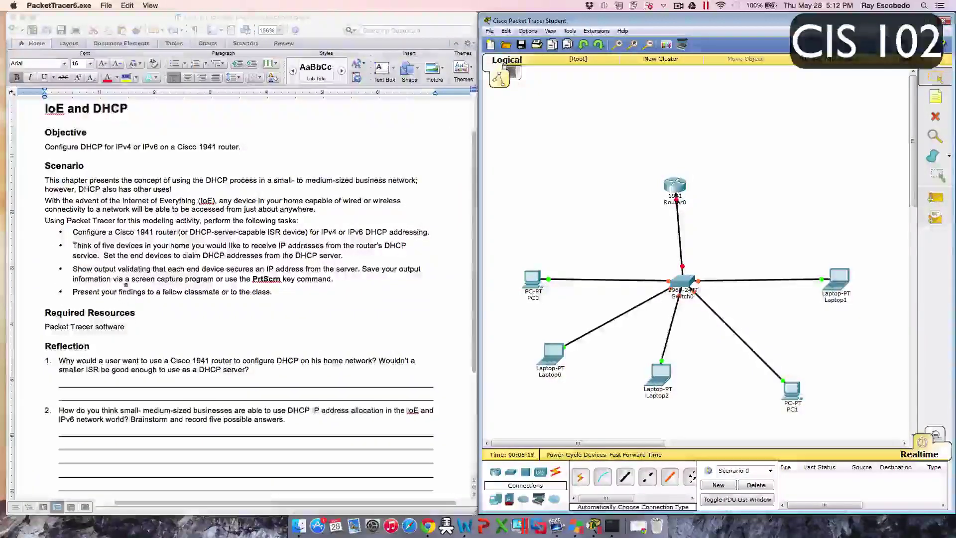
scroll(150, 312, "down", 2)
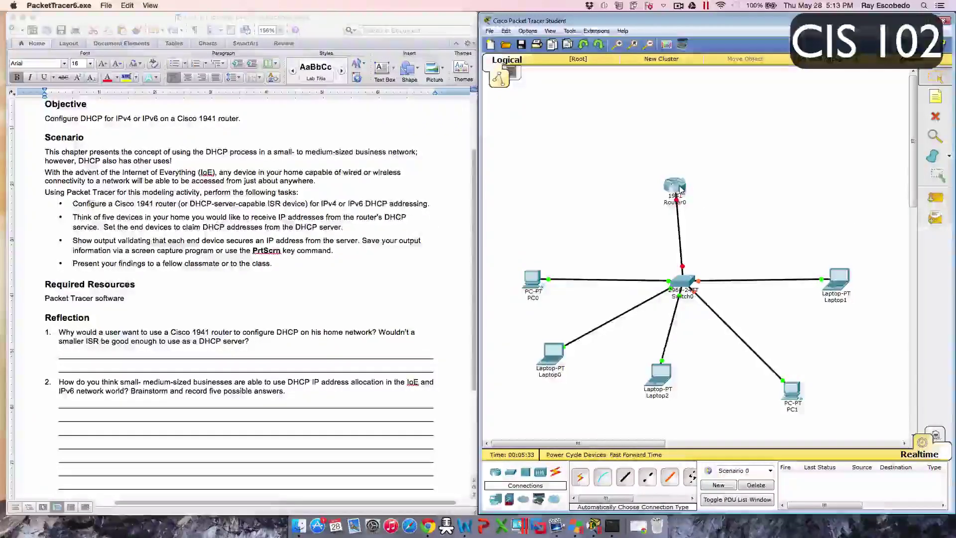
Step: In Router0's CLI, skip the setup dialog, enter global configuration mode and begin 'ip dhc'
left_click(678, 188)
left_click(400, 157)
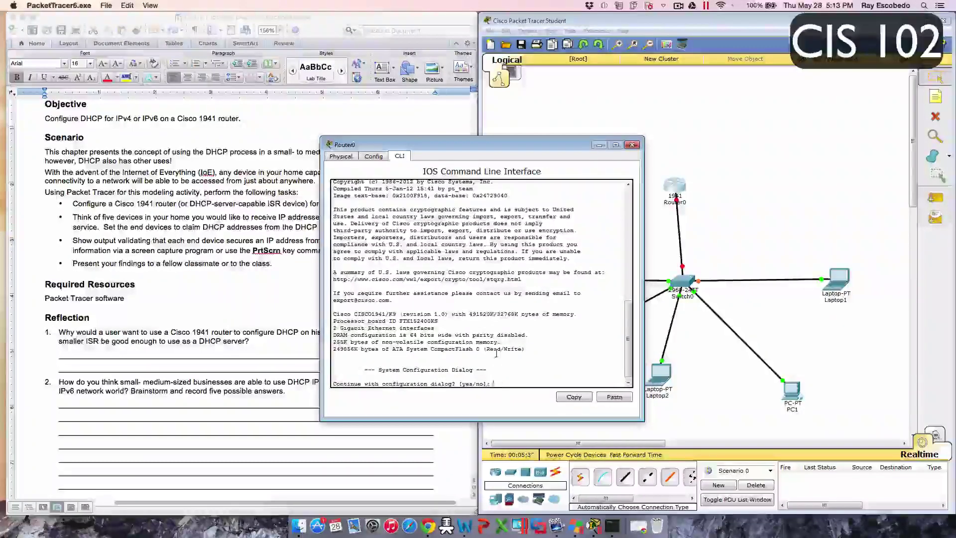
key("Return")
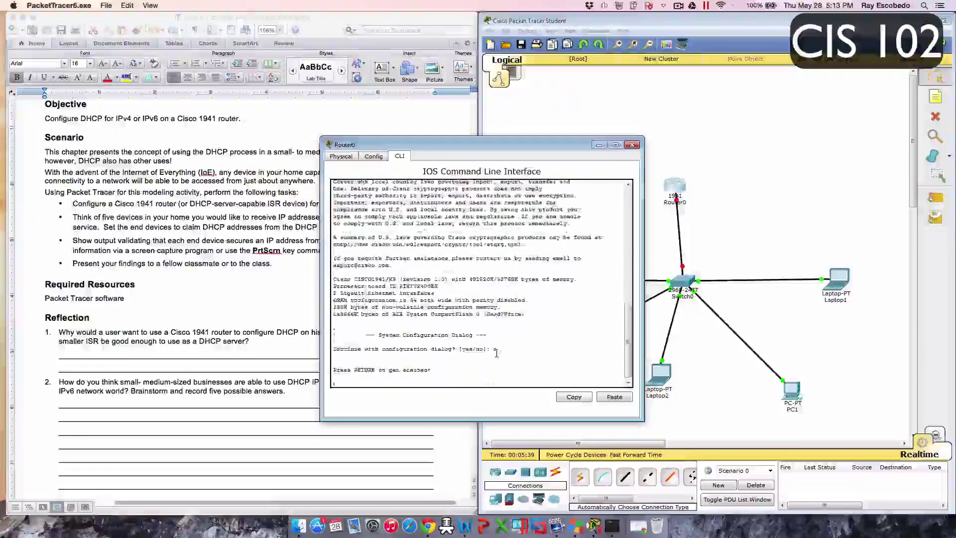
key("Return")
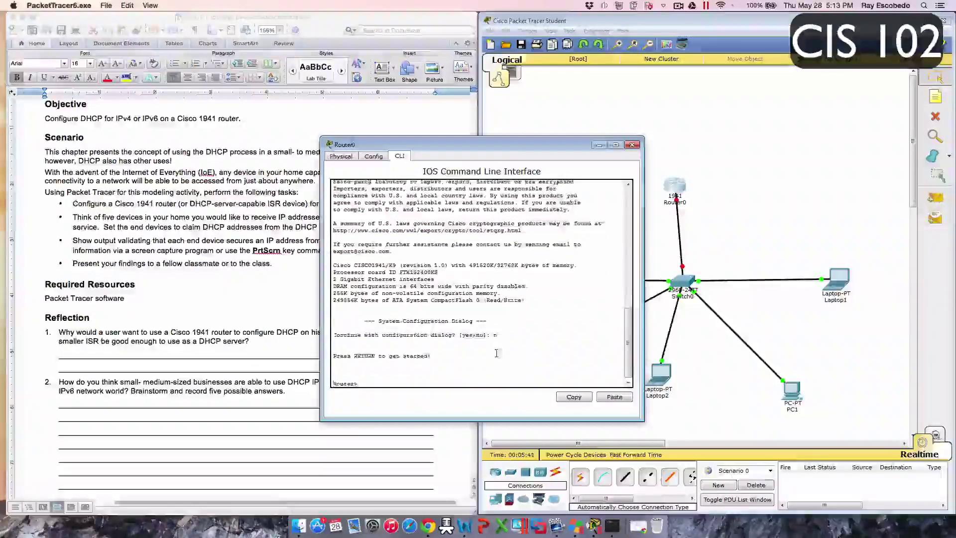
type("en")
key("Return")
type("conf t")
key("Return")
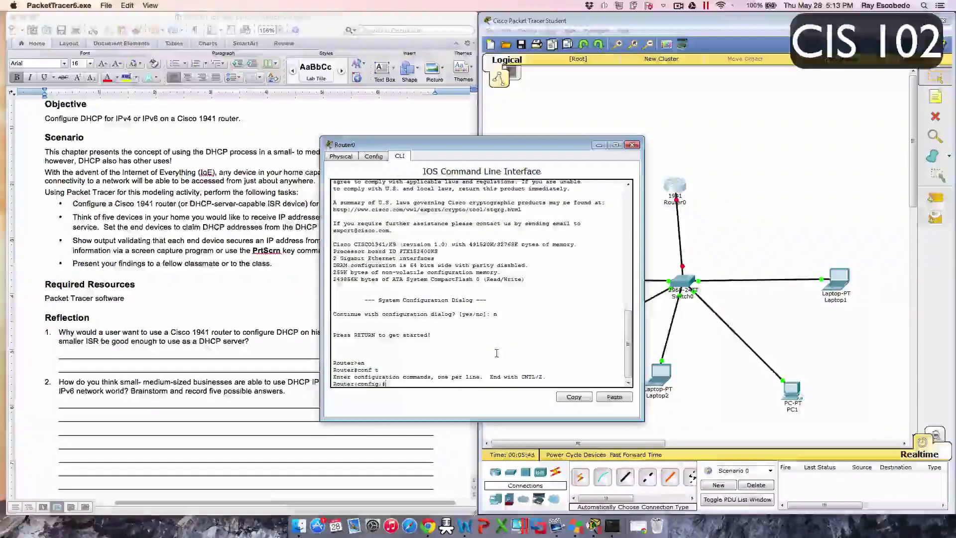
type("ipdh")
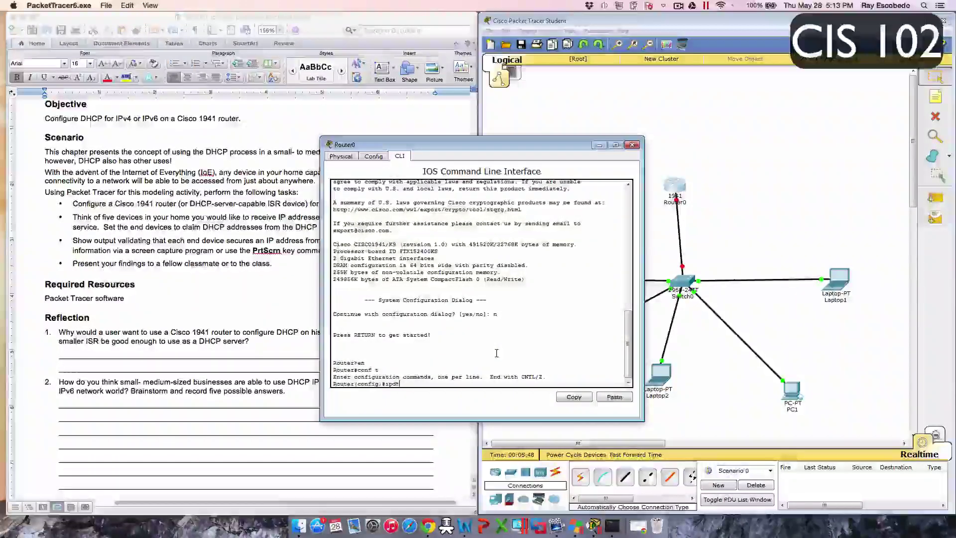
key("BackSpace")
type("dhcp")
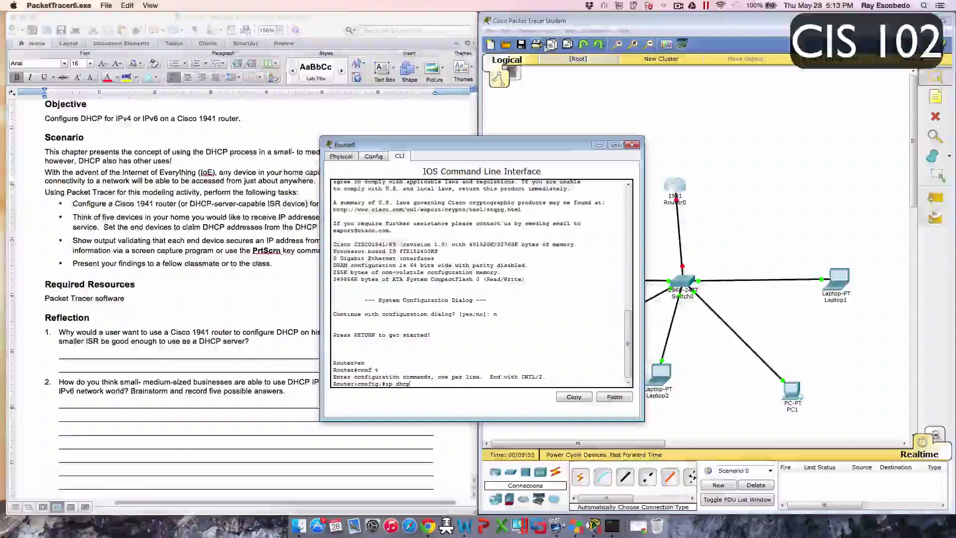
Step: Set the CLI font size to 15 in Preferences and return to Router0's CLI
left_click(533, 32)
left_click(546, 42)
left_click(675, 124)
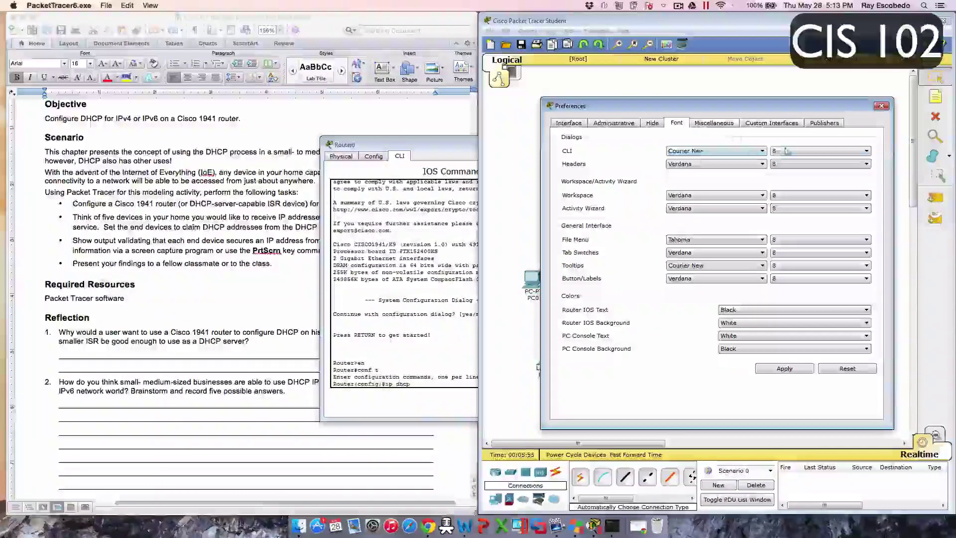
left_click(785, 151)
left_click(787, 206)
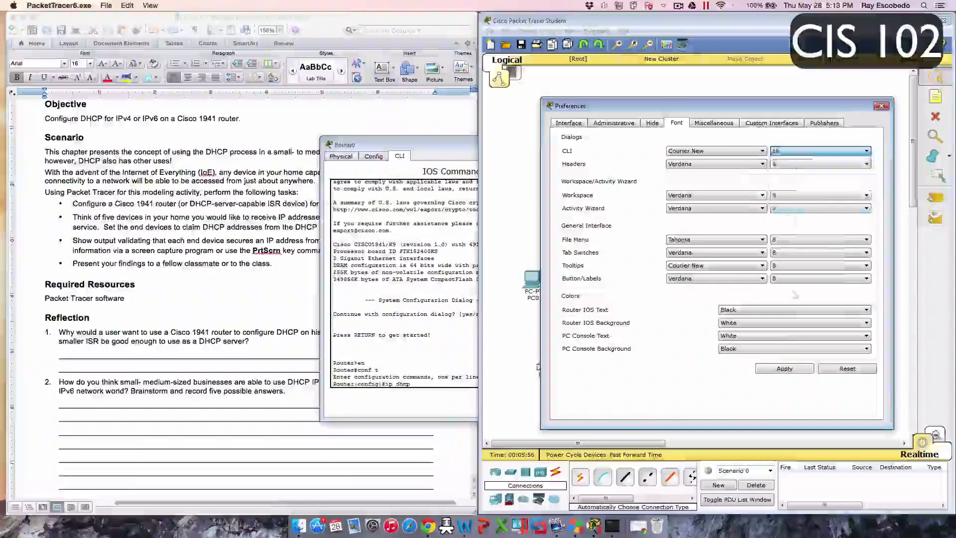
left_click(784, 369)
left_click(881, 106)
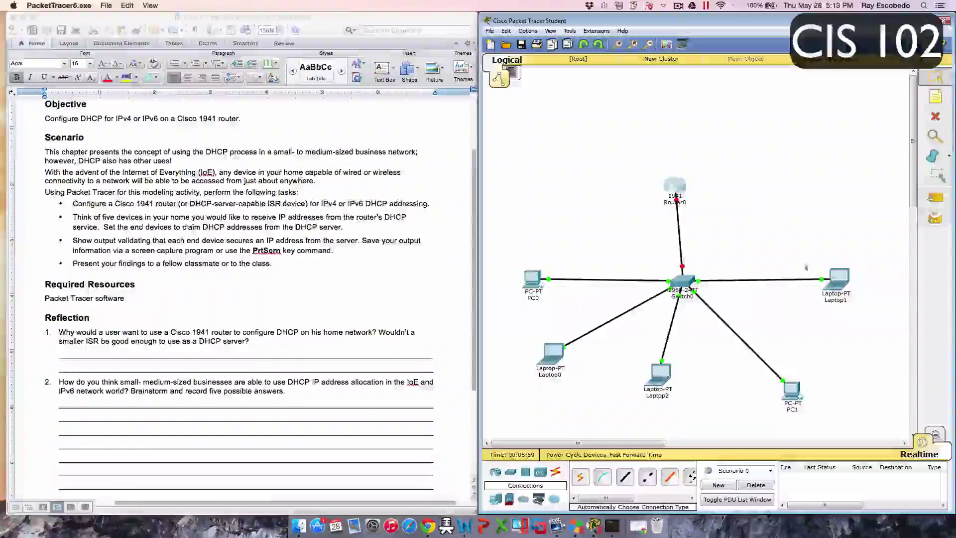
left_click(673, 188)
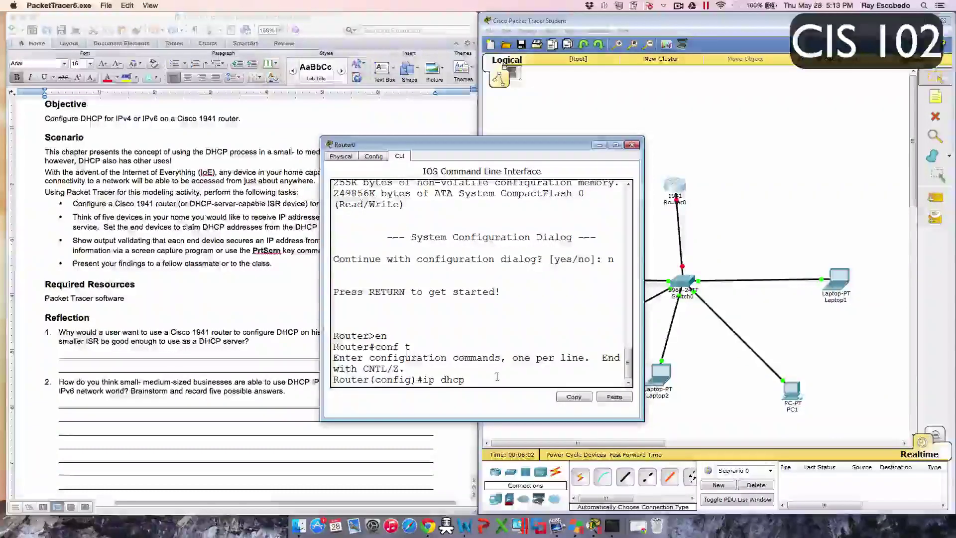
Step: Enter 'ip dhcp excluded-address 192.168.1.1 192.168.1.10' on Router0
type("exl")
key("BackSpace")
type("cluded")
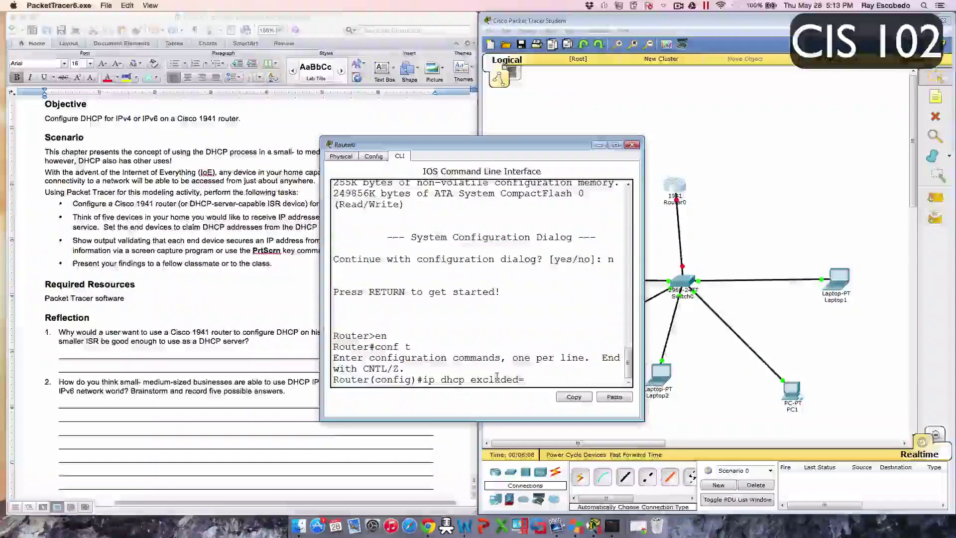
type("=")
key("BackSpace")
type("-address 192.168.1.")
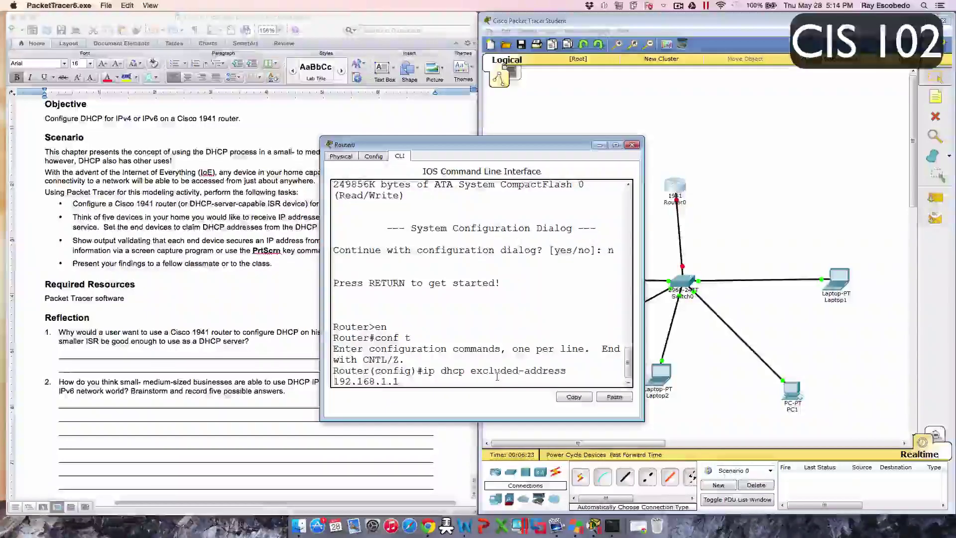
type("1 193")
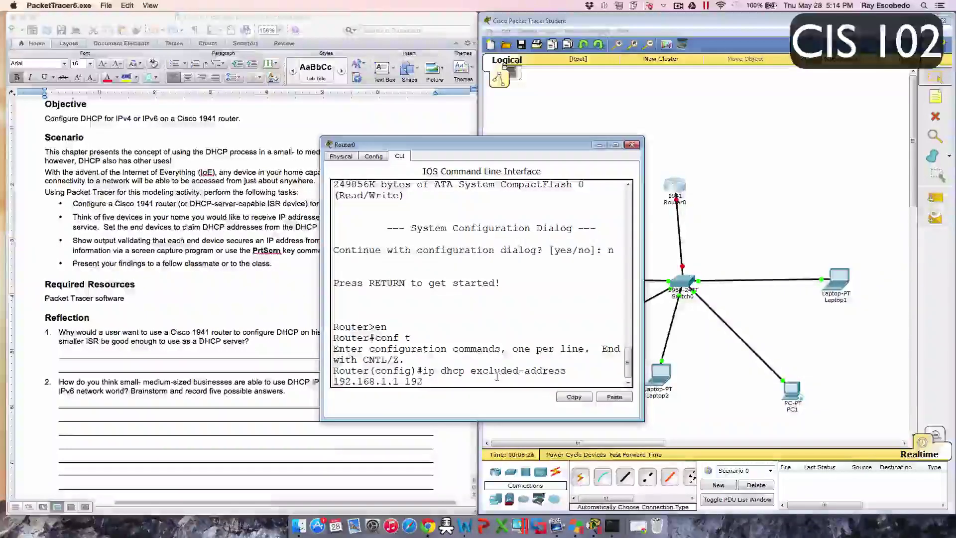
type(".")
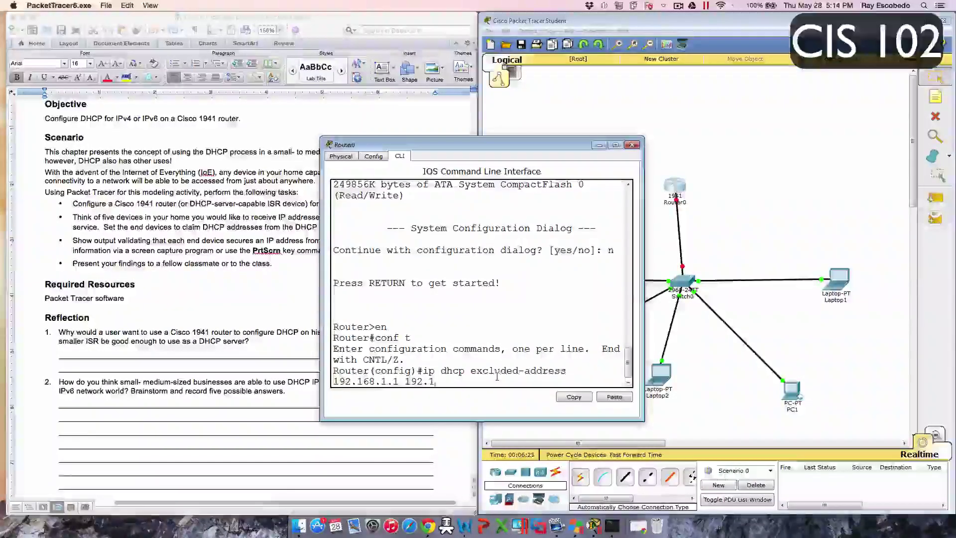
type("1.1-")
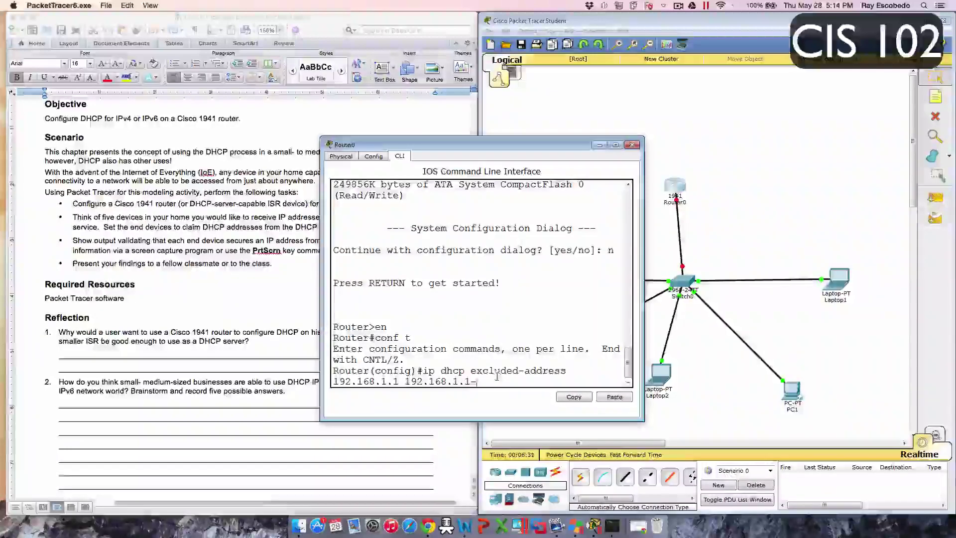
key("BackSpace")
type("0")
key("Return")
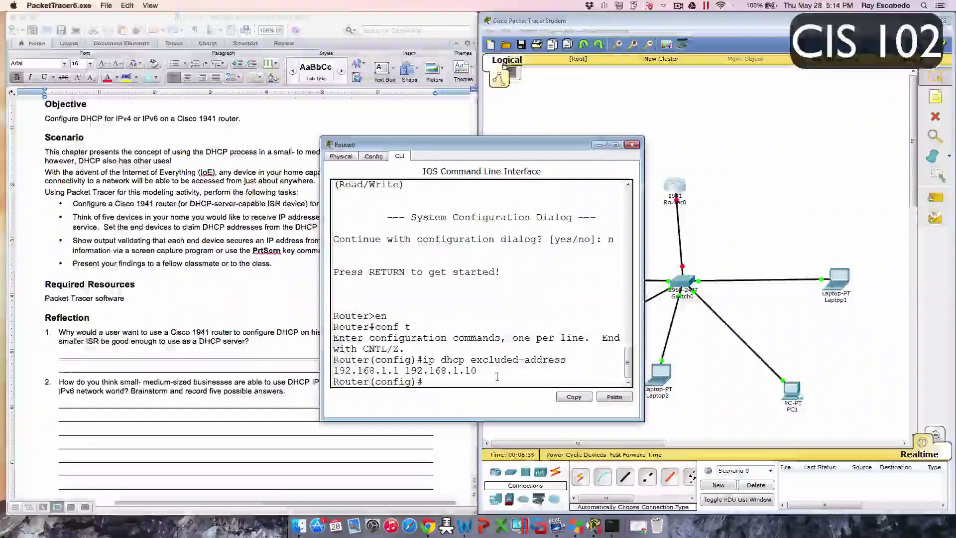
Step: Create DHCP pool SMURFS and set its network to 192.168.1.0 255.255.255.0
type("ip dhcp pool SMURFS")
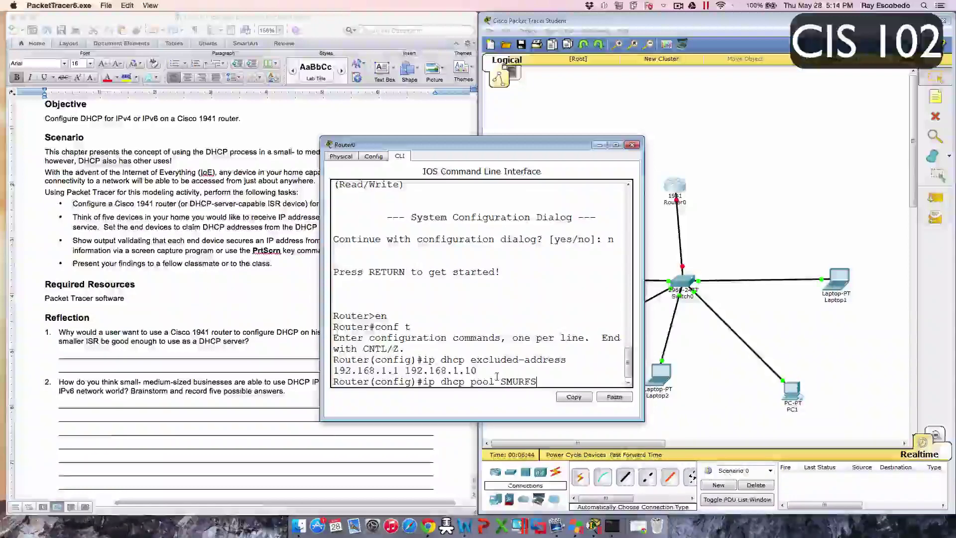
key("Return")
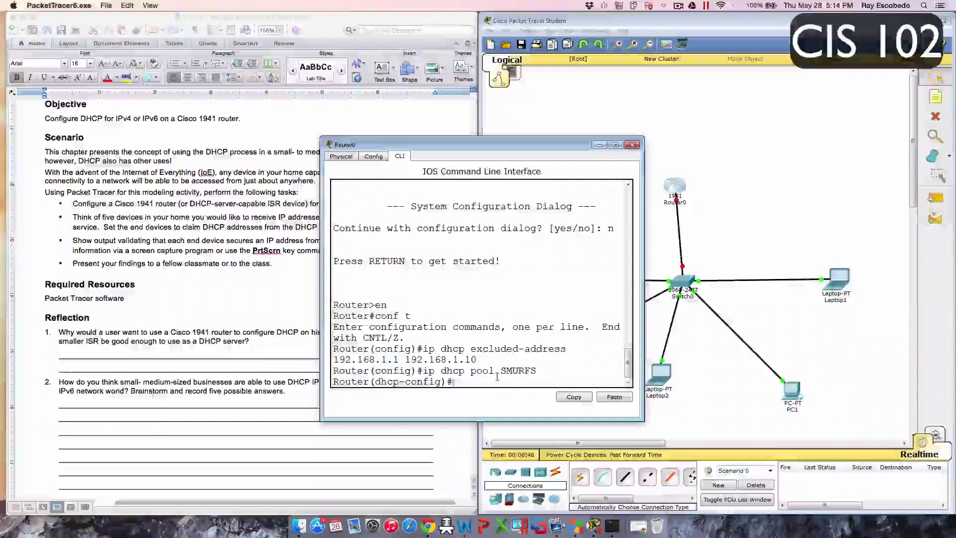
type("netw")
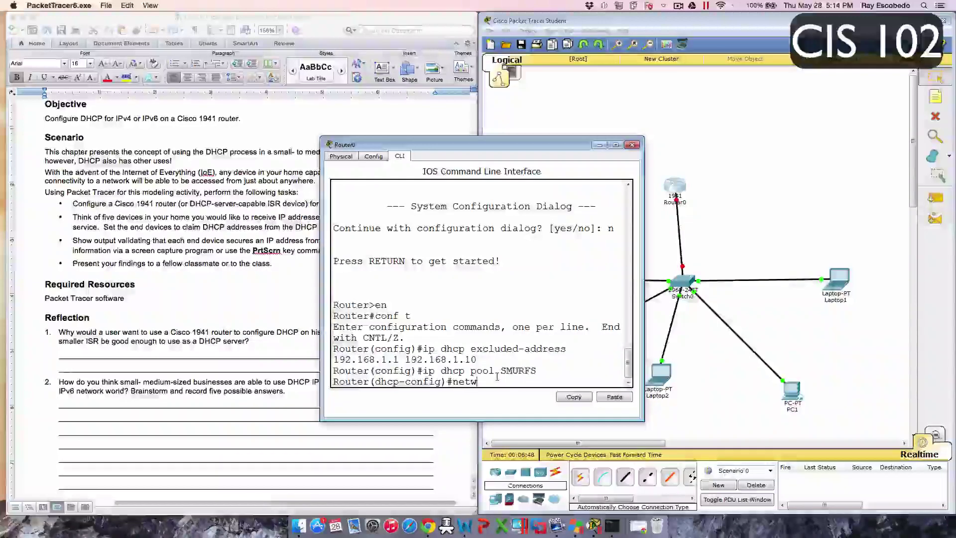
type("o")
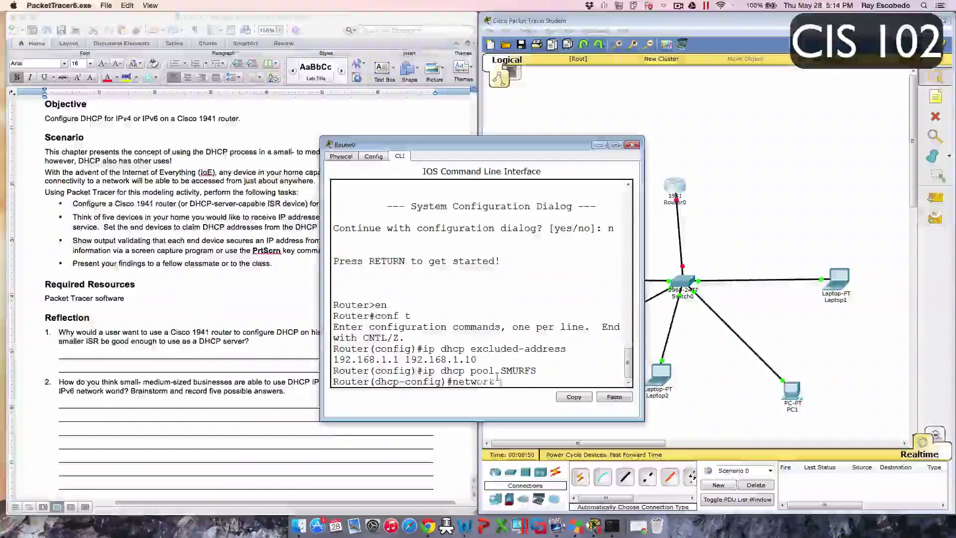
type("rk")
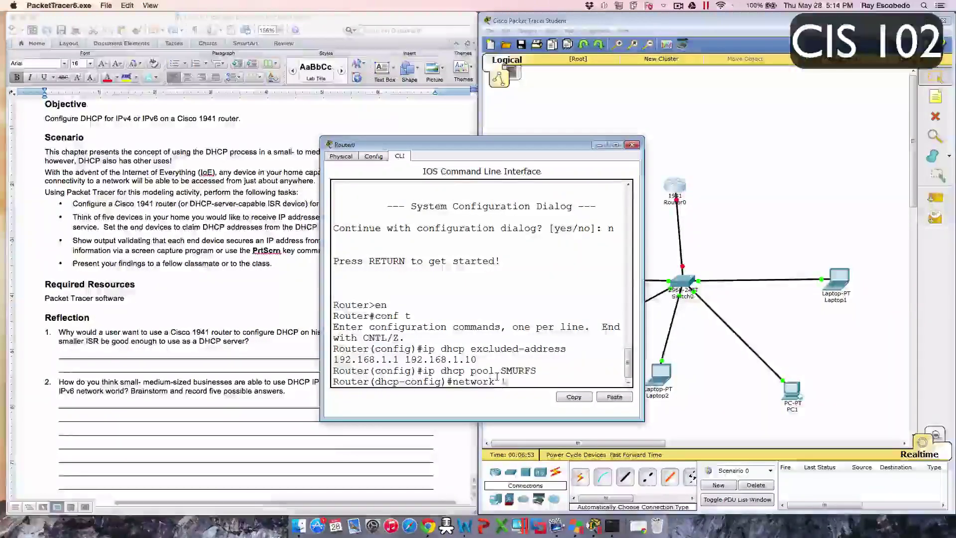
type(" 192.")
type("qu")
type("68")
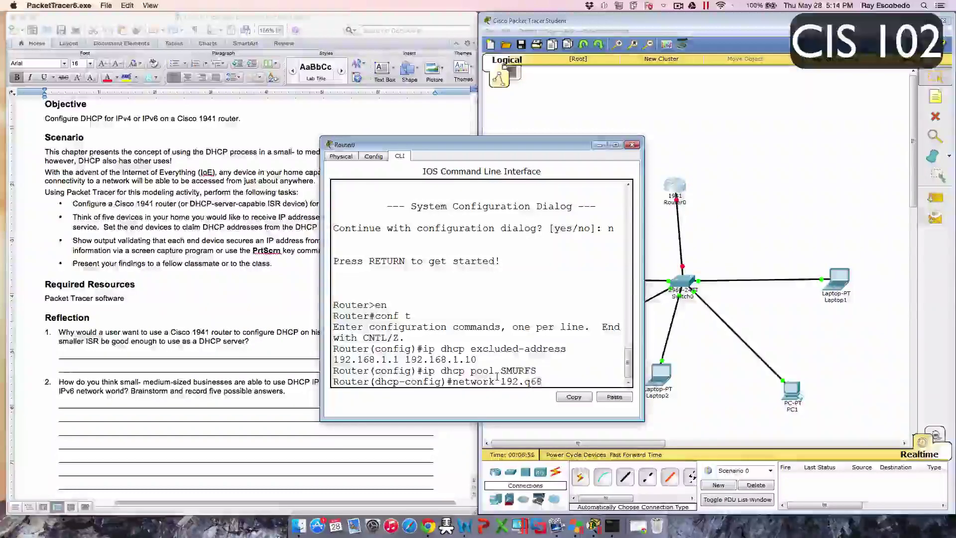
type(".q")
key("BackSpace")
key("BackSpace")
key("BackSpace")
key("BackSpace")
key("BackSpace")
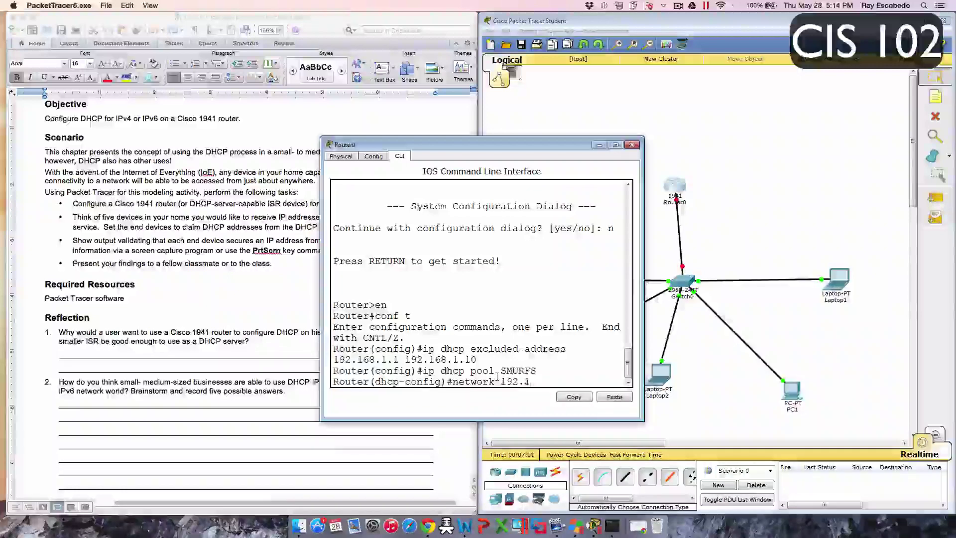
type("68.1")
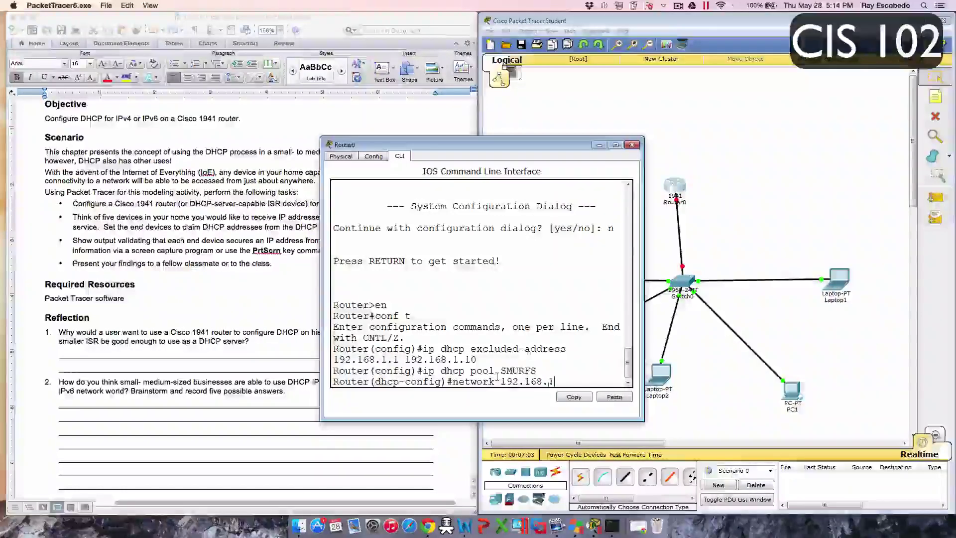
type(".1")
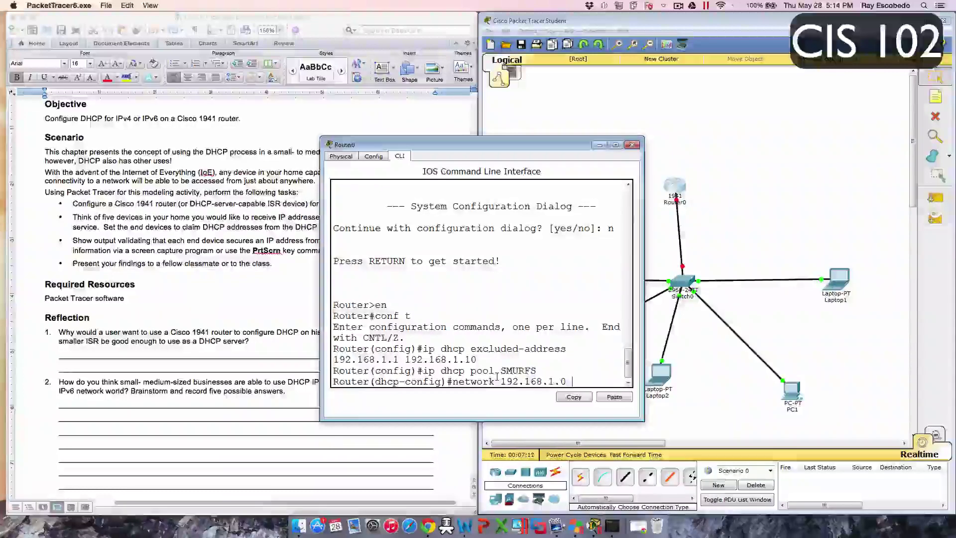
type("5.")
key("BackSpace")
key("BackSpace")
key("BackSpace")
key("BackSpace")
key("BackSpace")
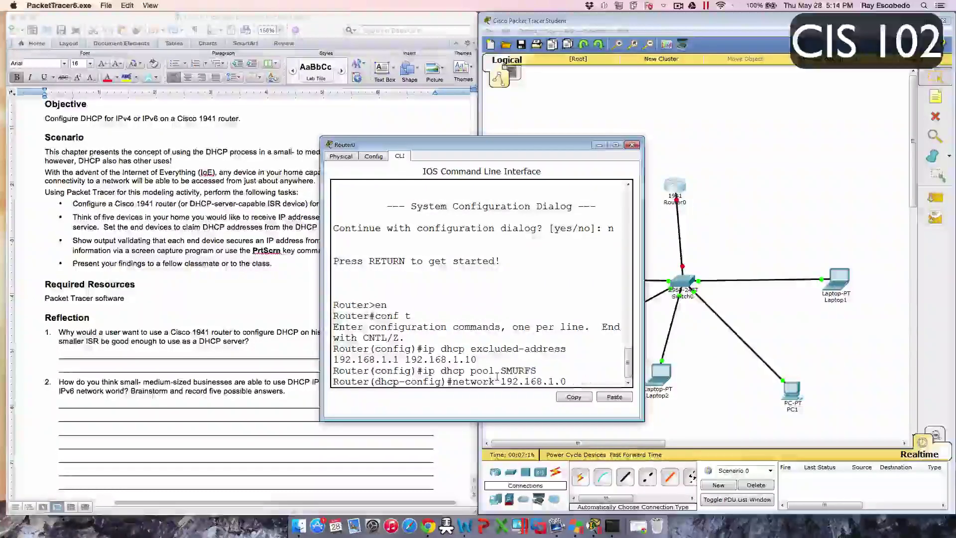
type("2")
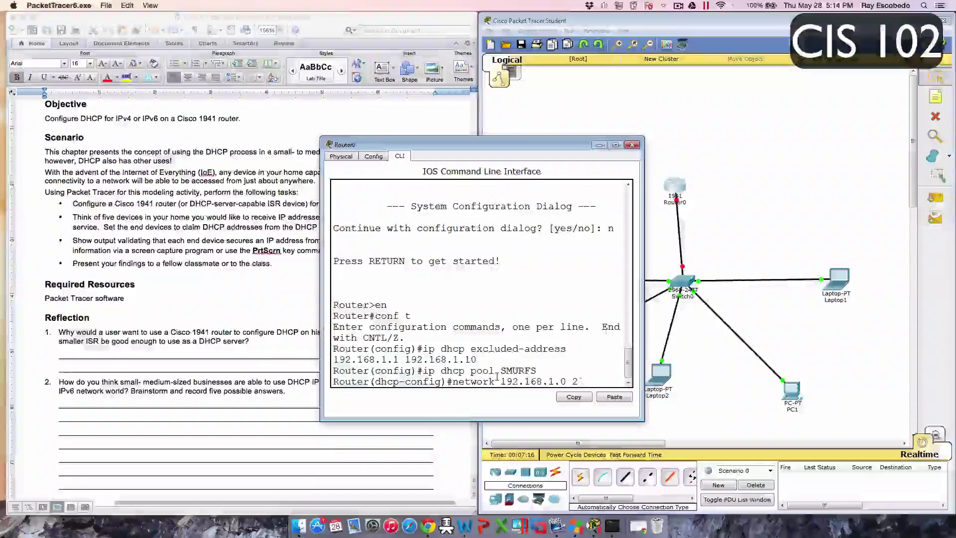
type("55.255.25")
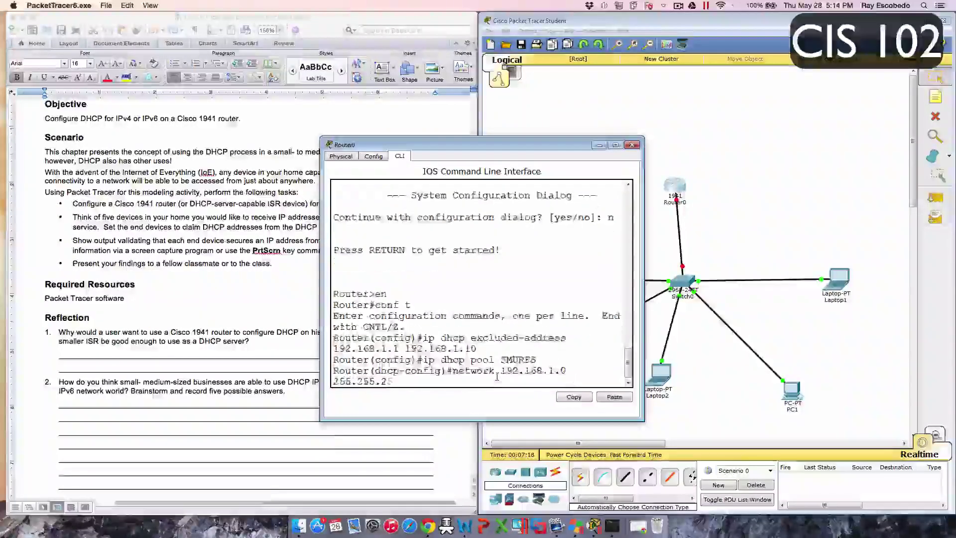
type("5.255")
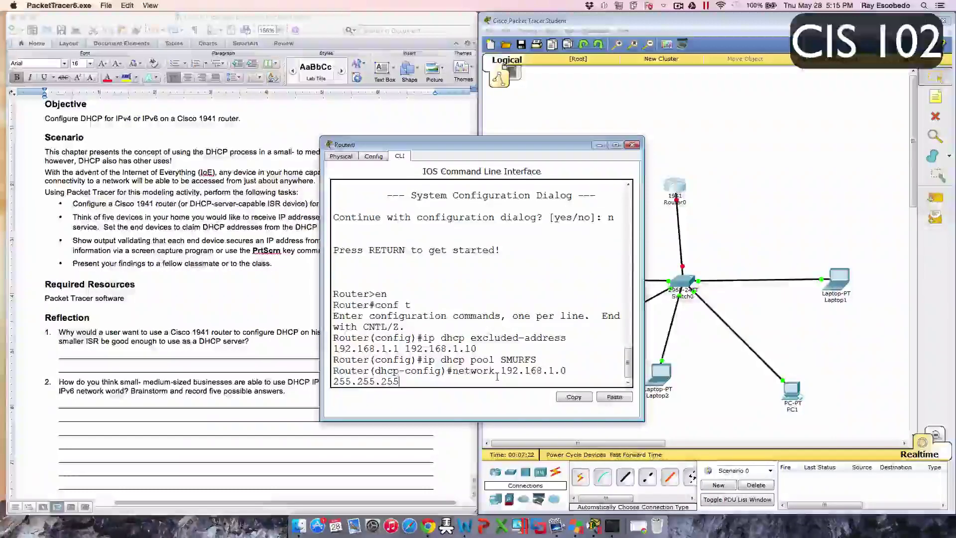
key("BackSpace")
key("BackSpace")
key("BackSpace")
key("BackSpace")
key("BackSpace")
key("BackSpace")
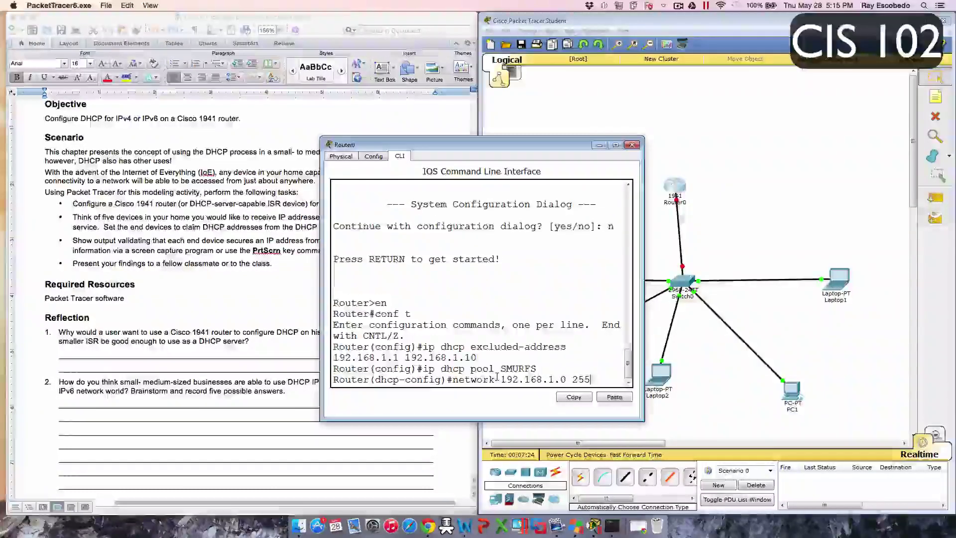
key("BackSpace")
key("BackSpace")
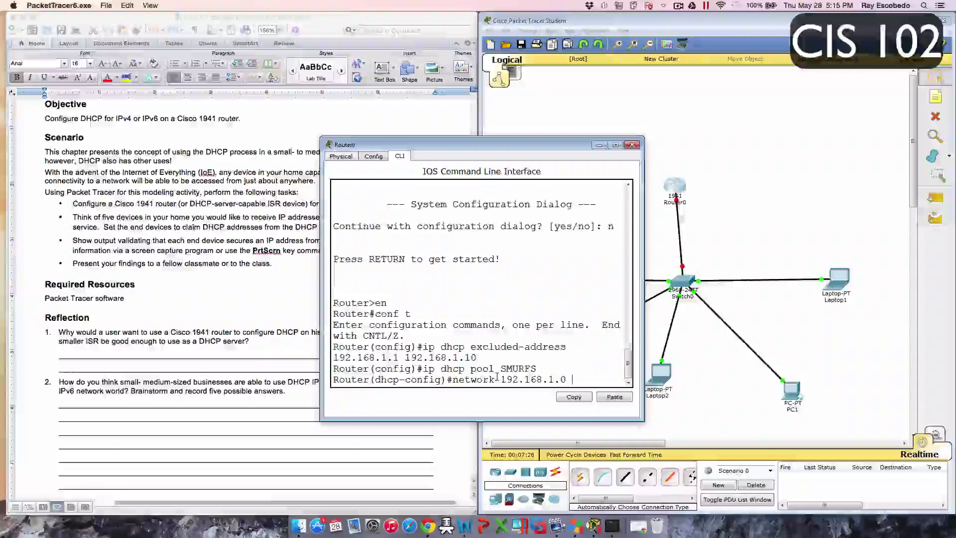
type("255.255.255.0")
key("Return")
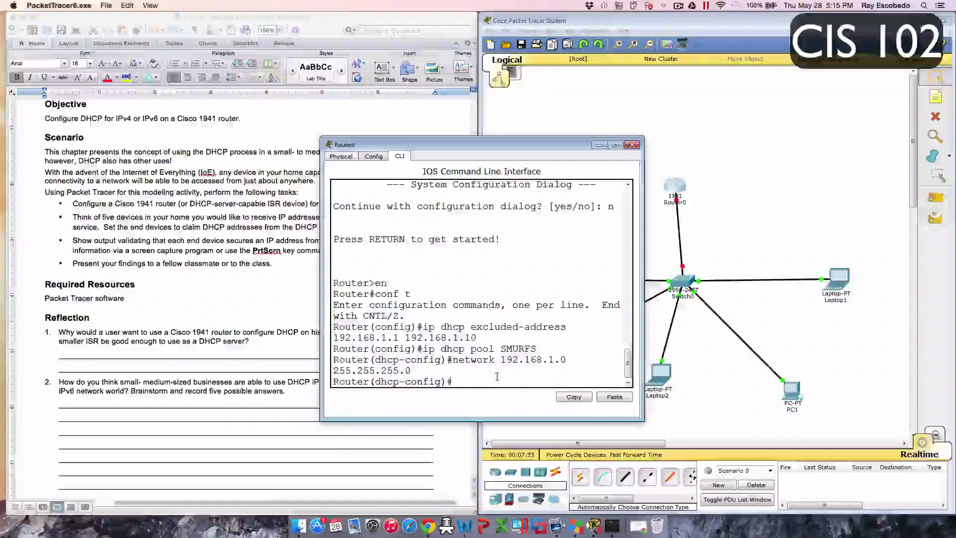
Step: Enter 'default-router 192.168.1.1' in the SMURFS pool configuration
type("defa")
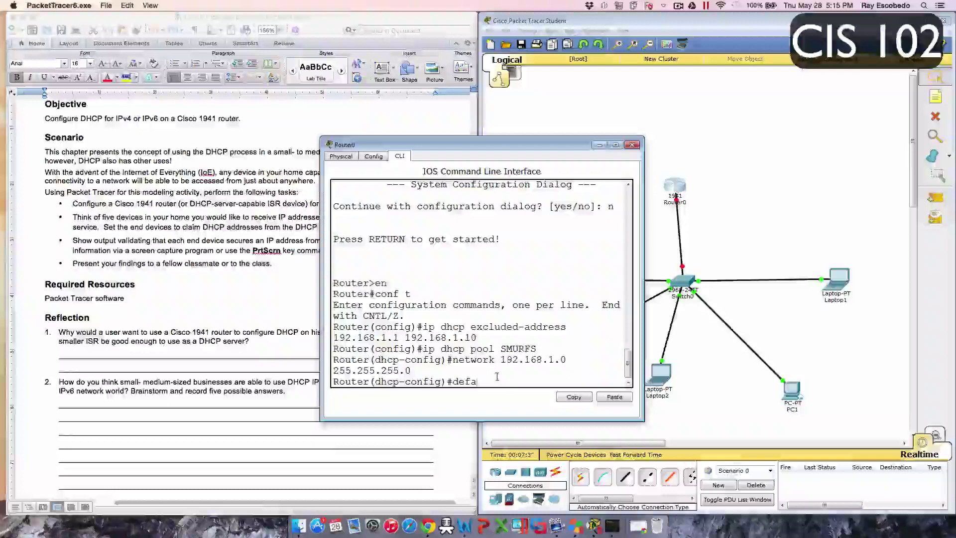
type("ult")
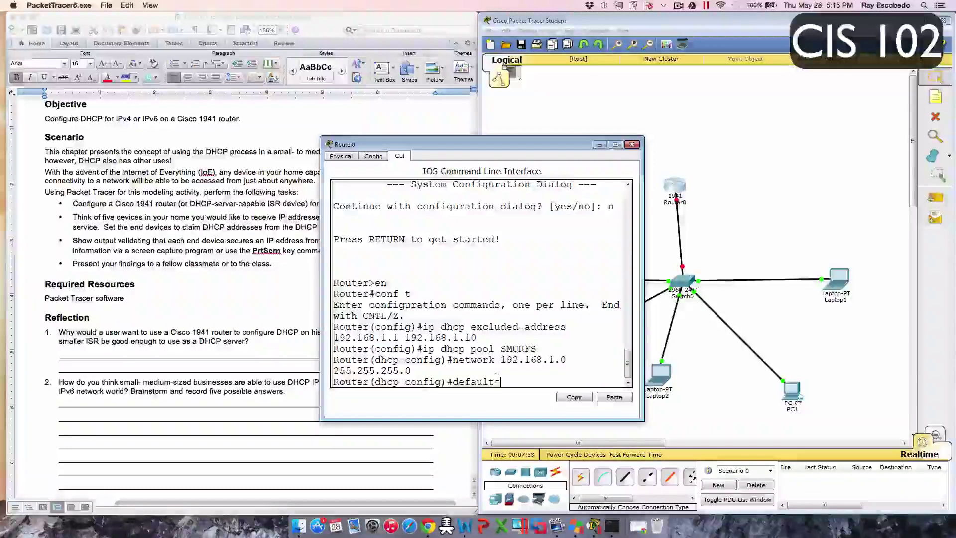
type("-ro")
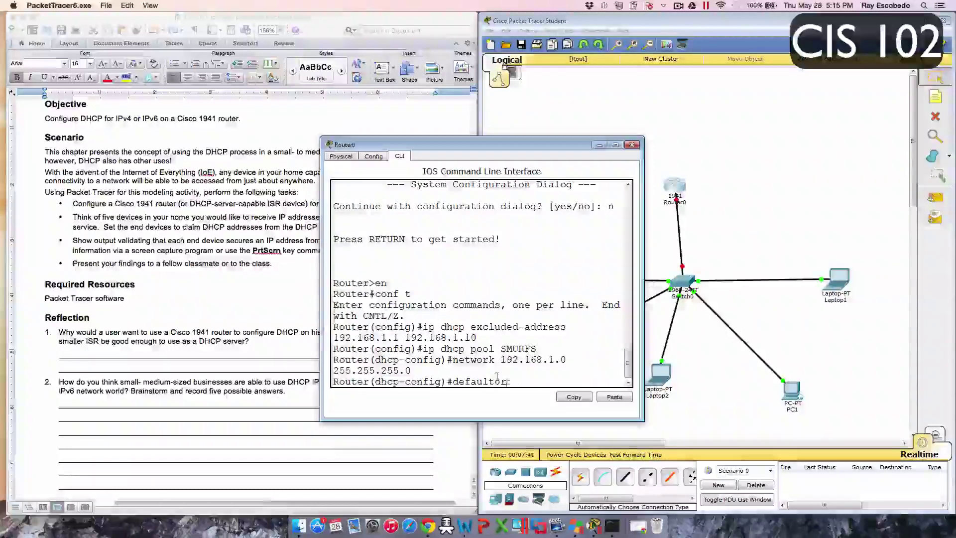
key("BackSpace")
key("BackSpace")
key("BackSpace")
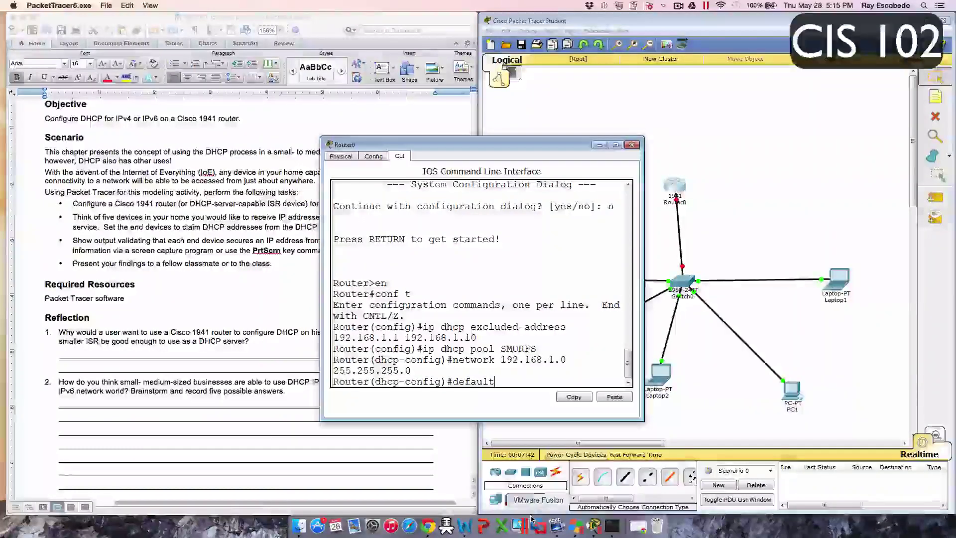
type("-")
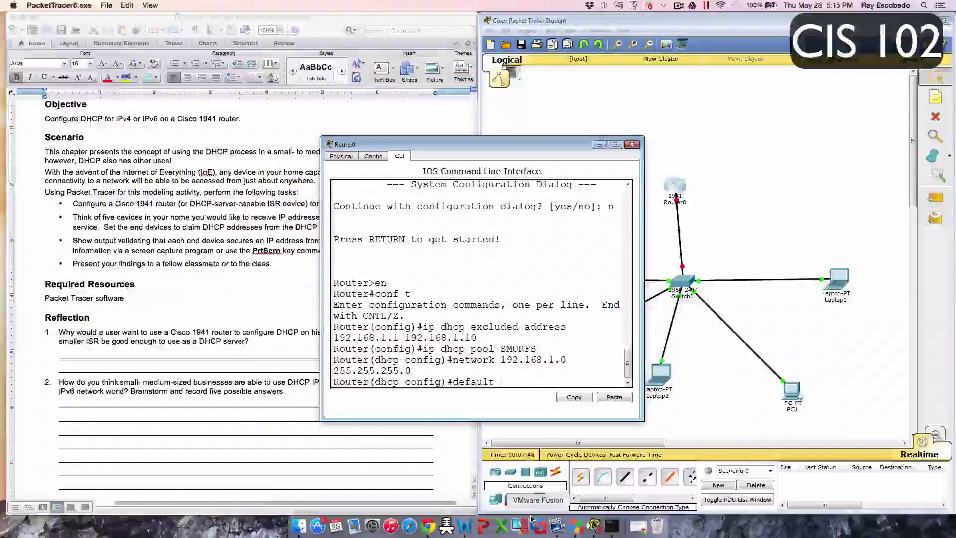
type("router")
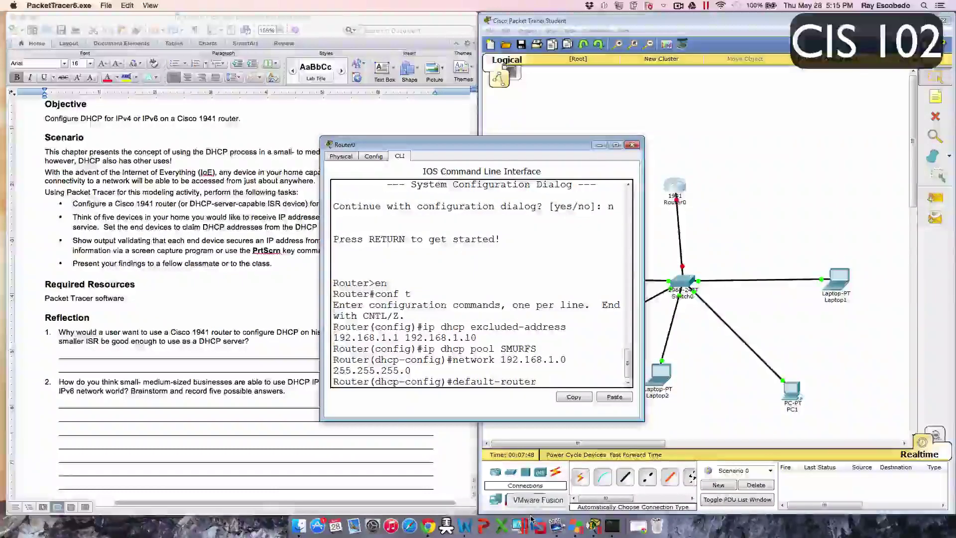
type(" 192.")
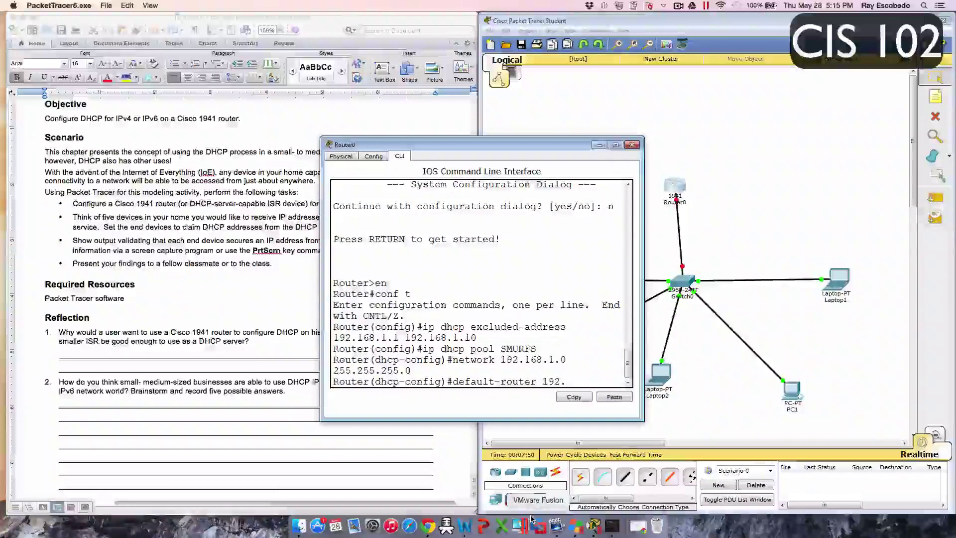
type("168.1.1")
key("Return")
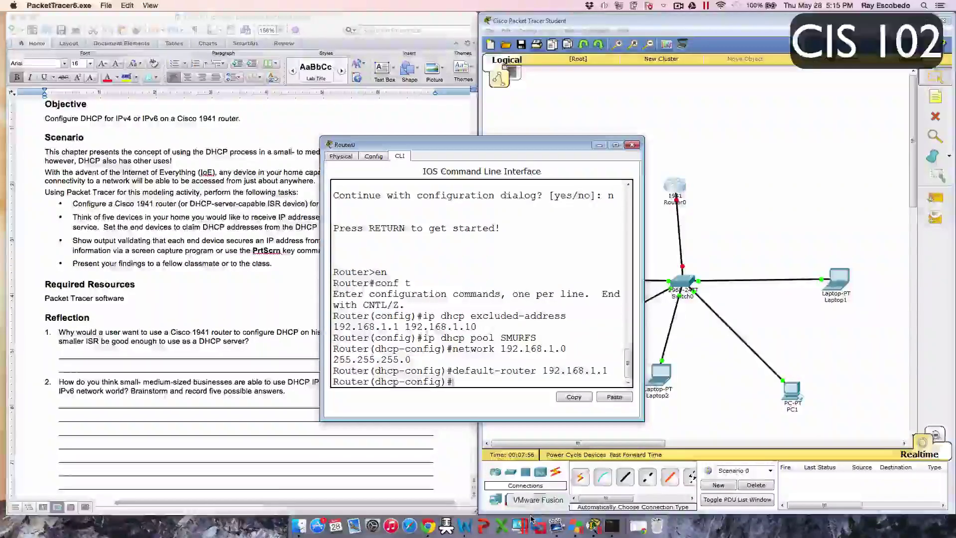
Step: Assign interface g0/0 address 192.168.1.1 255.255.255.0 and enable it with no shut
type("int g")
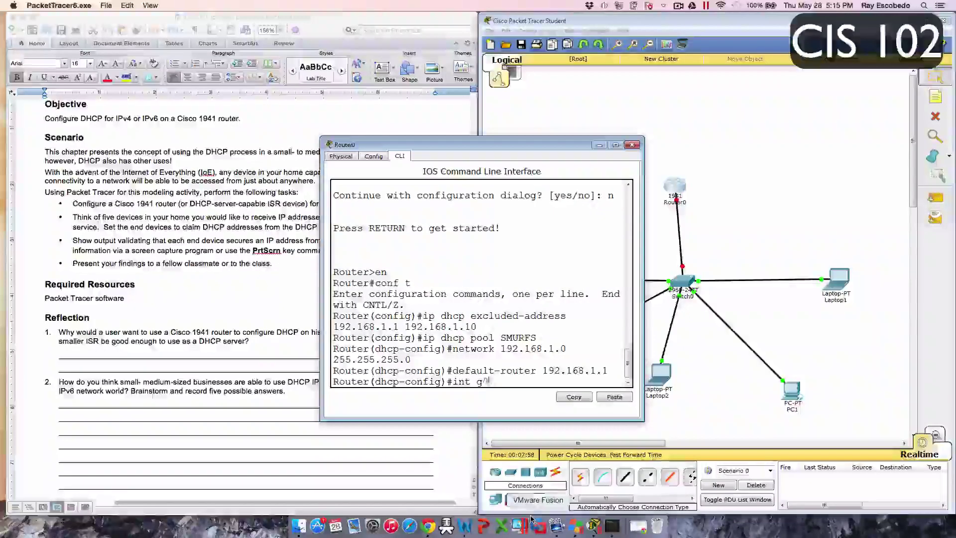
type("0.")
type("/")
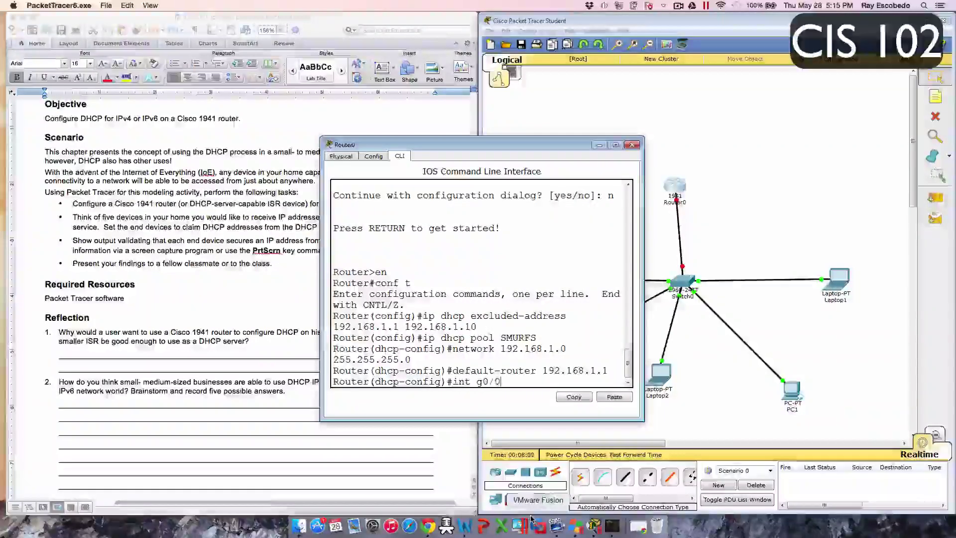
type("0")
key("Return")
type("ip address 192")
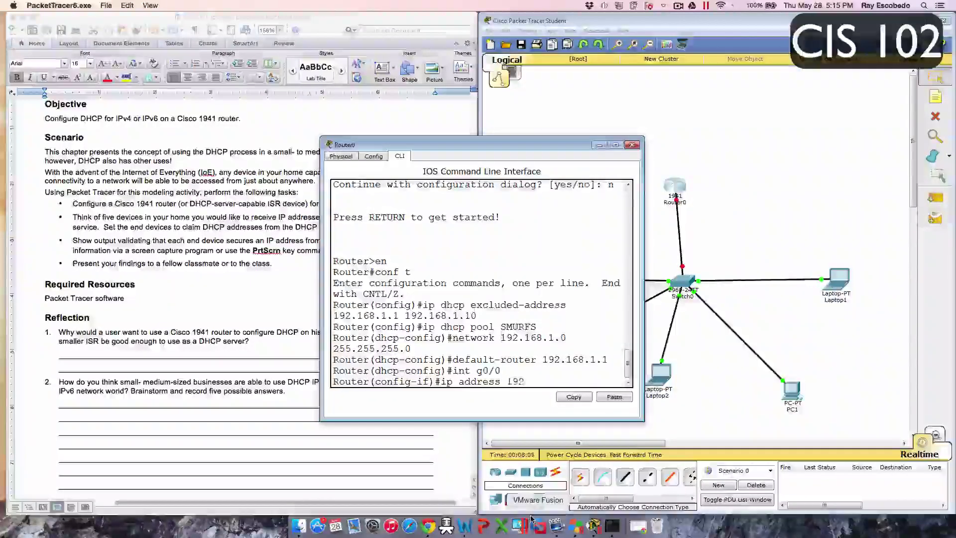
type(".168.1")
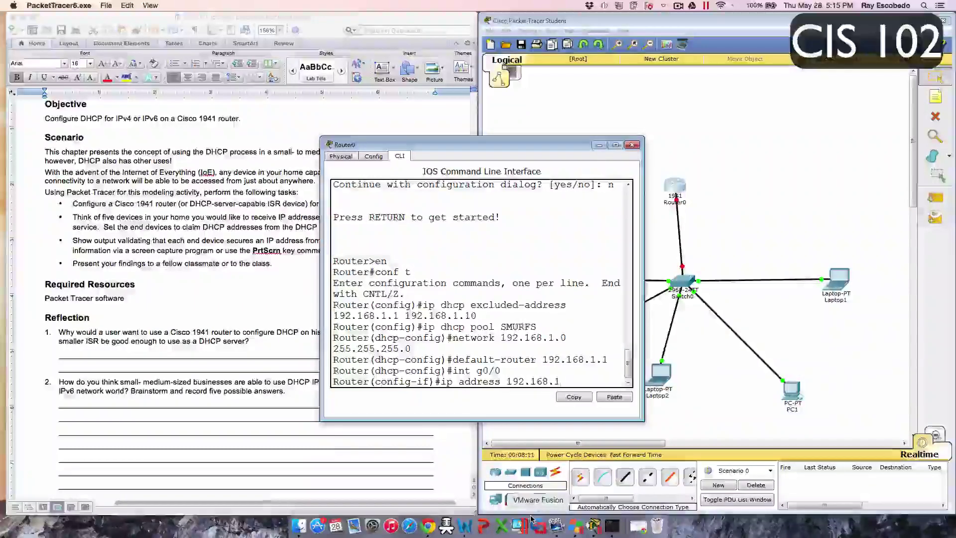
type(".1")
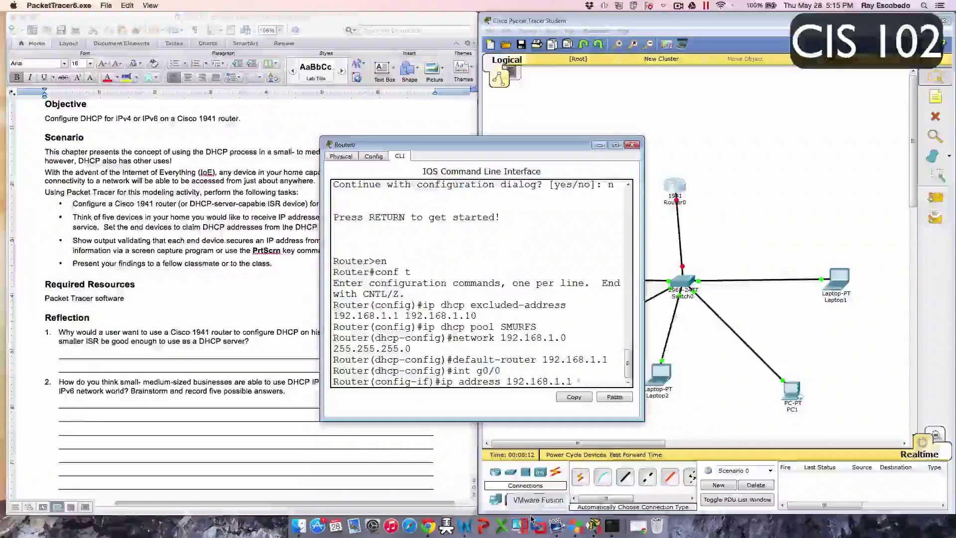
type(" 25.25")
type(".25.")
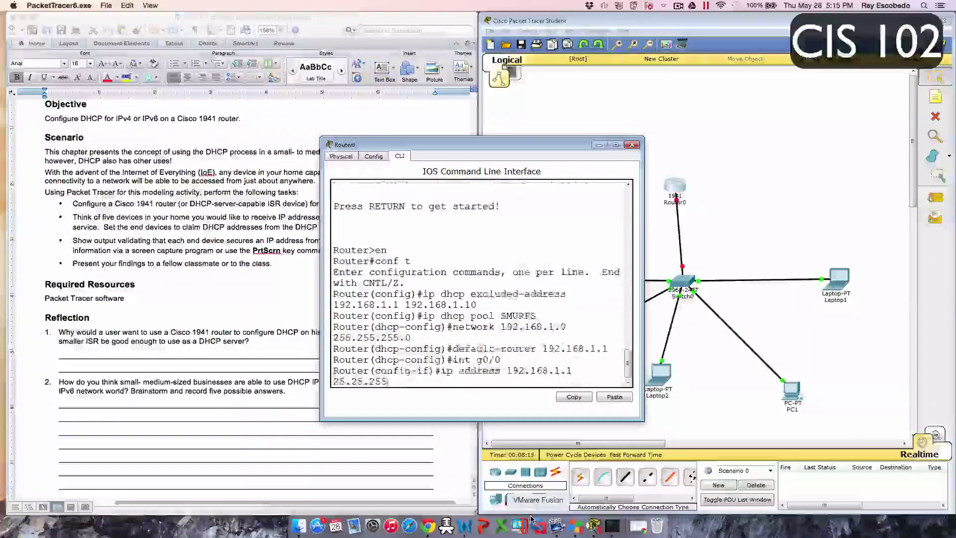
key("BackSpace")
key("BackSpace")
type("5.255.2")
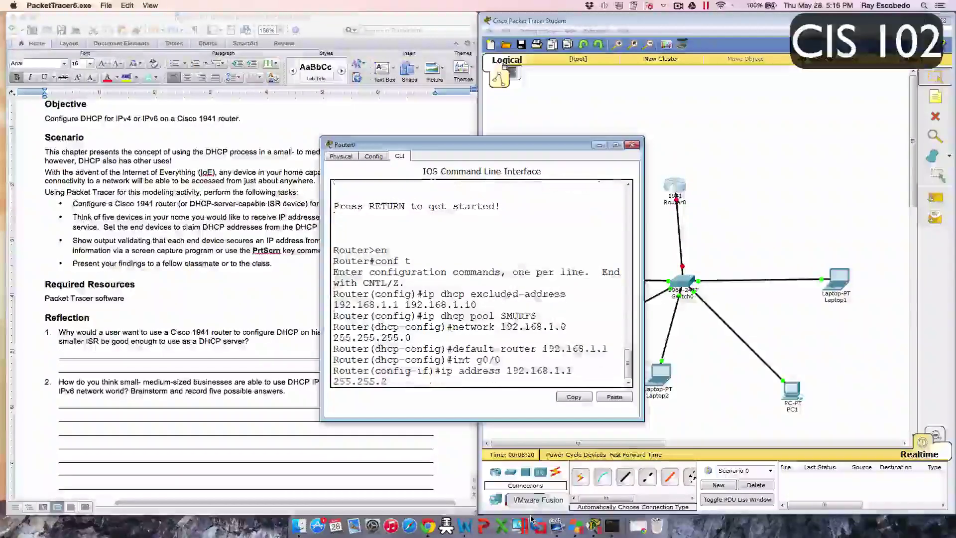
type("5.5.0")
key("Return")
type("nfig-if)#")
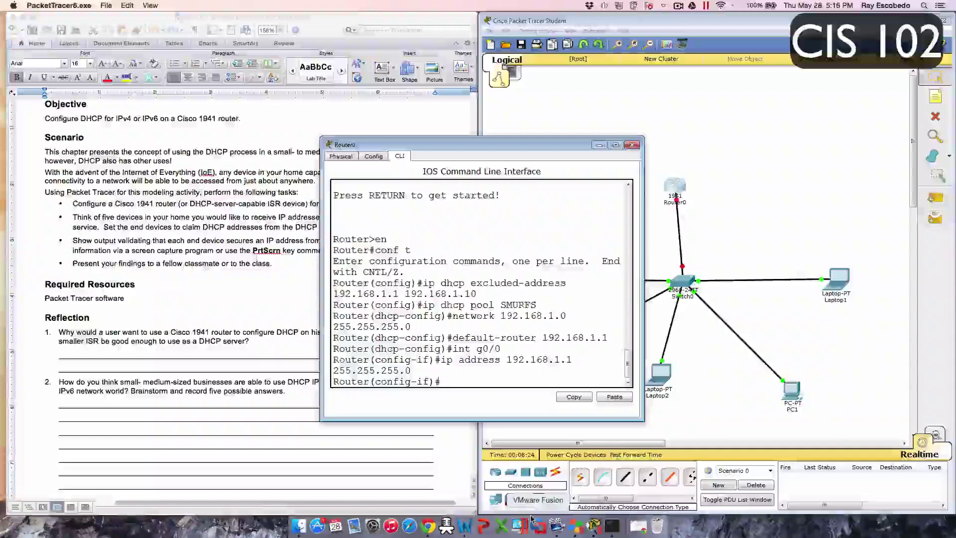
type("no")
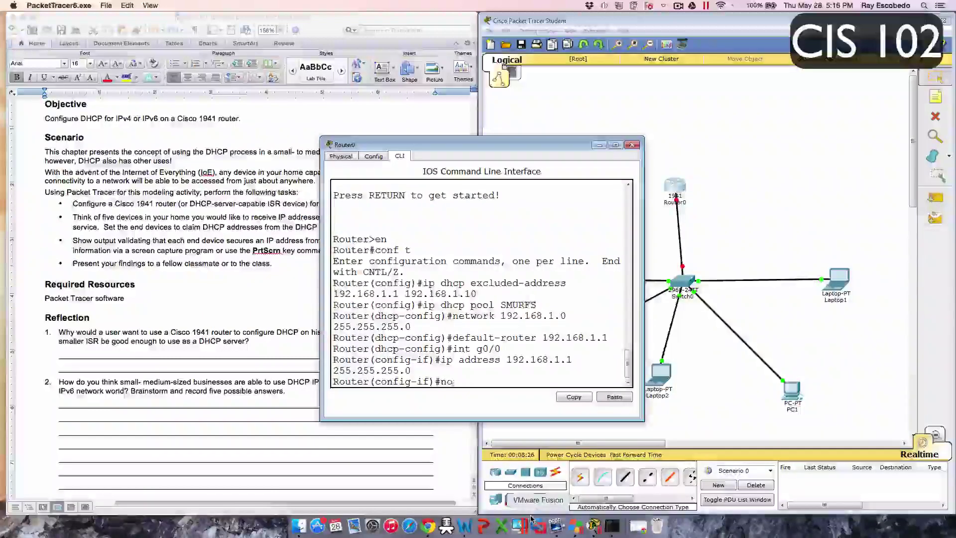
type(" shut")
key("Return")
key("Return")
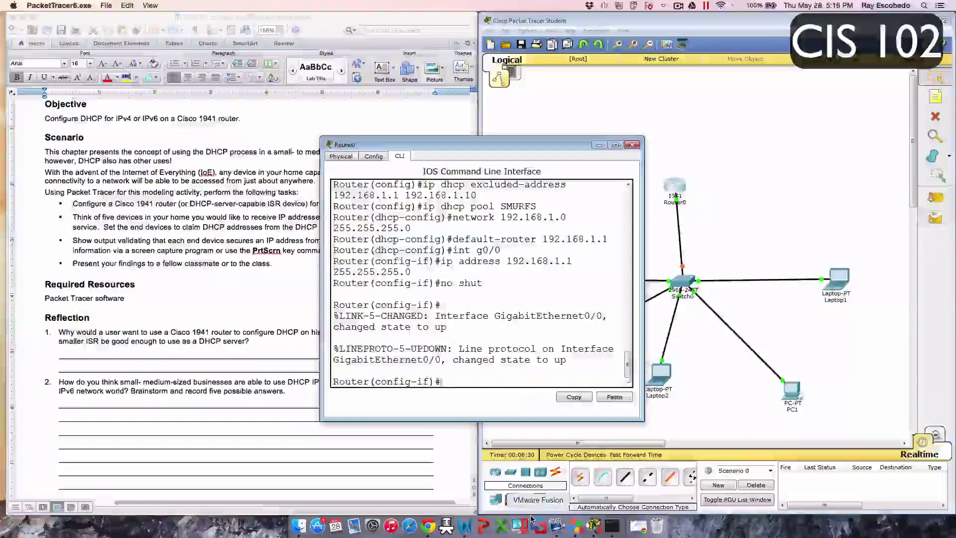
Step: Enter interface g0/1 and type 'switchport mode trunk', which the router rejects
type("int ")
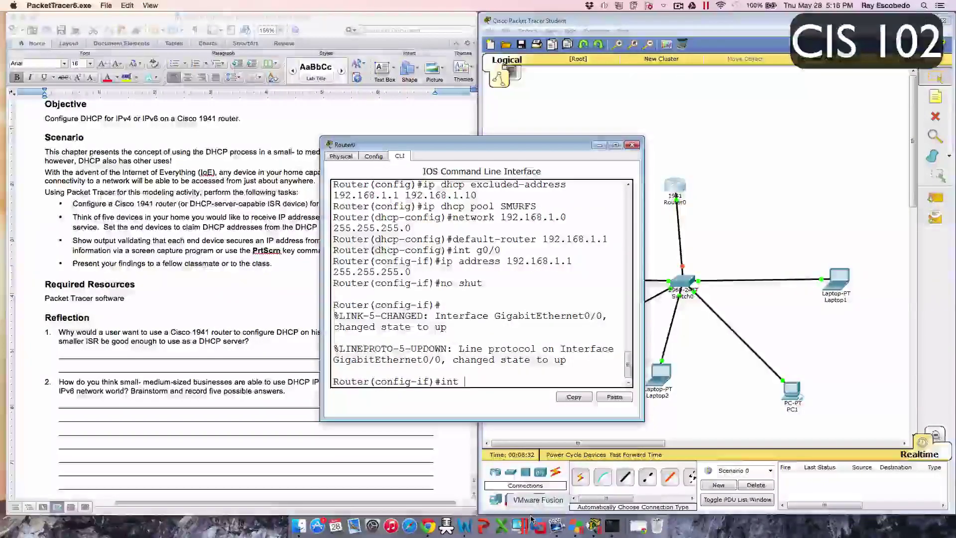
type("g0/1")
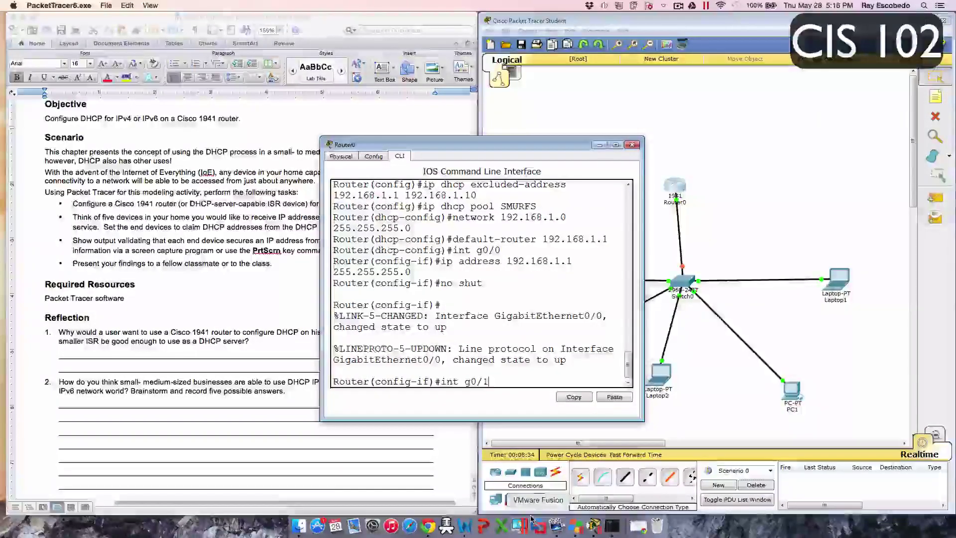
key("Return")
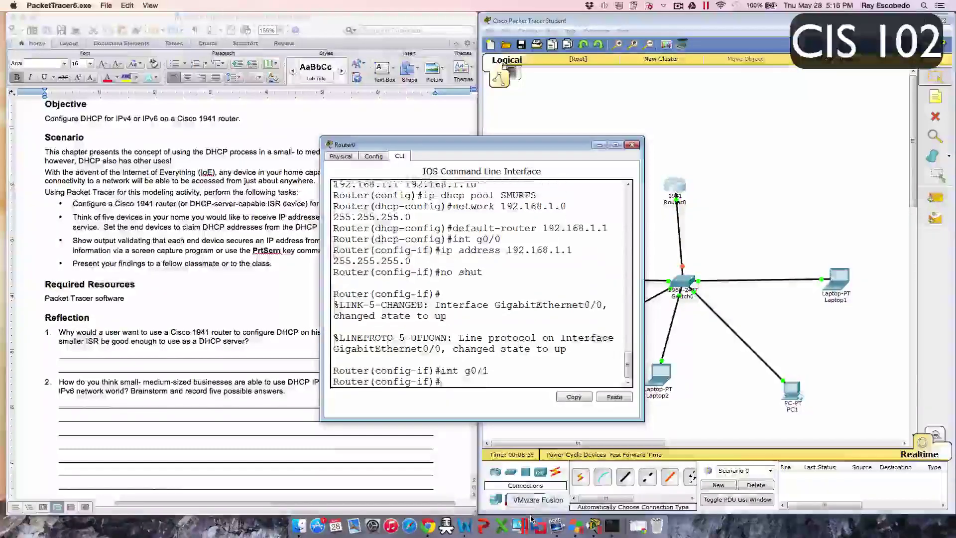
type("swi")
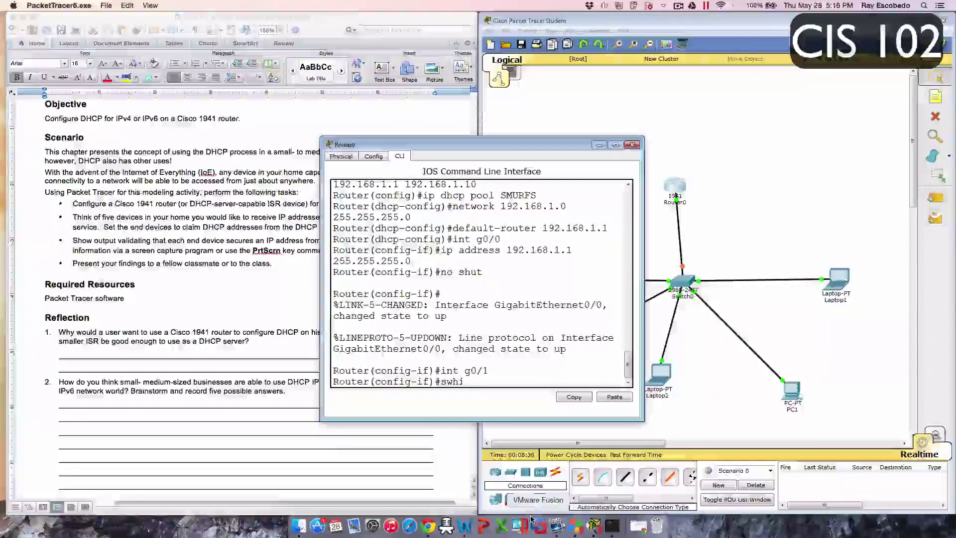
key("BackSpace")
key("BackSpace")
type("h")
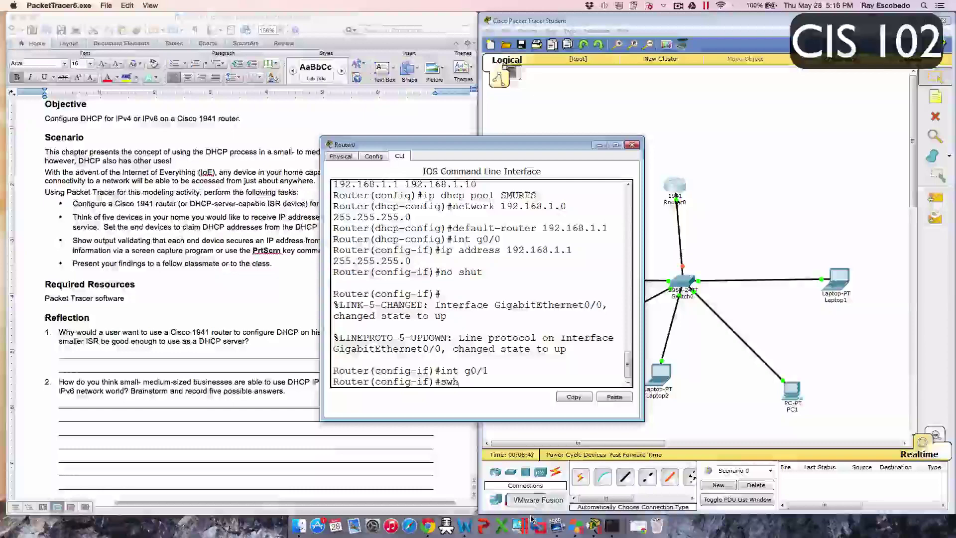
key("BackSpace")
type("itchport mode trunk")
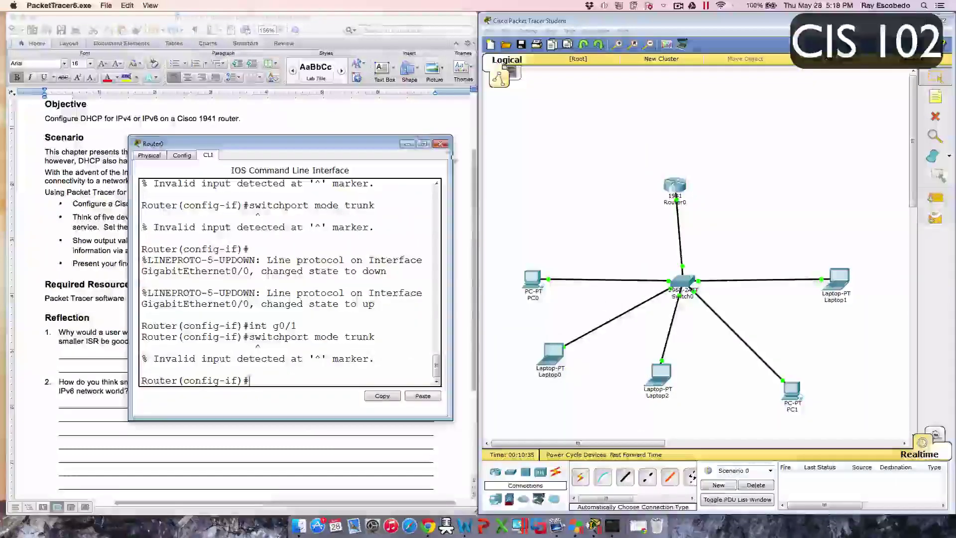
Step: Switch PC0's IPv4 configuration to DHCP so it leases 192.168.1.11
left_click(531, 276)
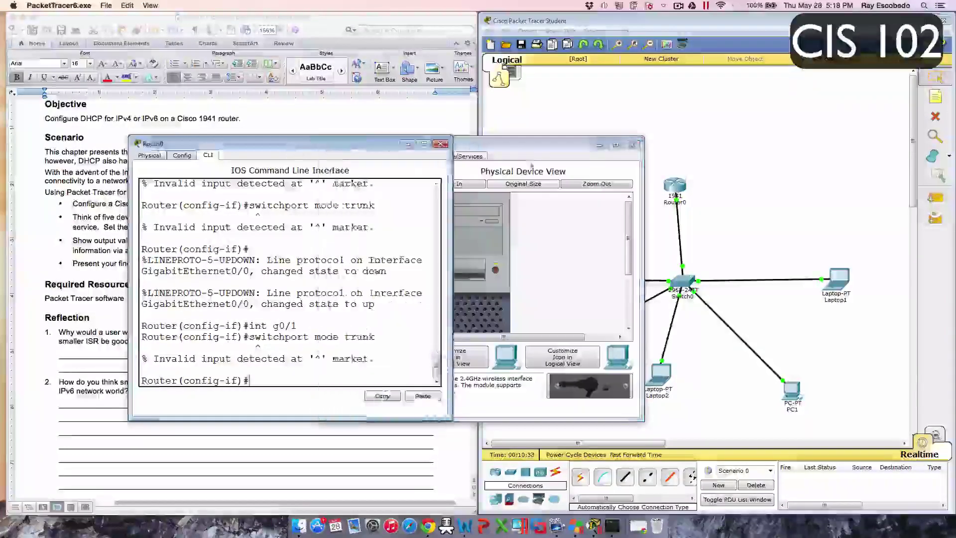
left_click(440, 144)
left_click(409, 156)
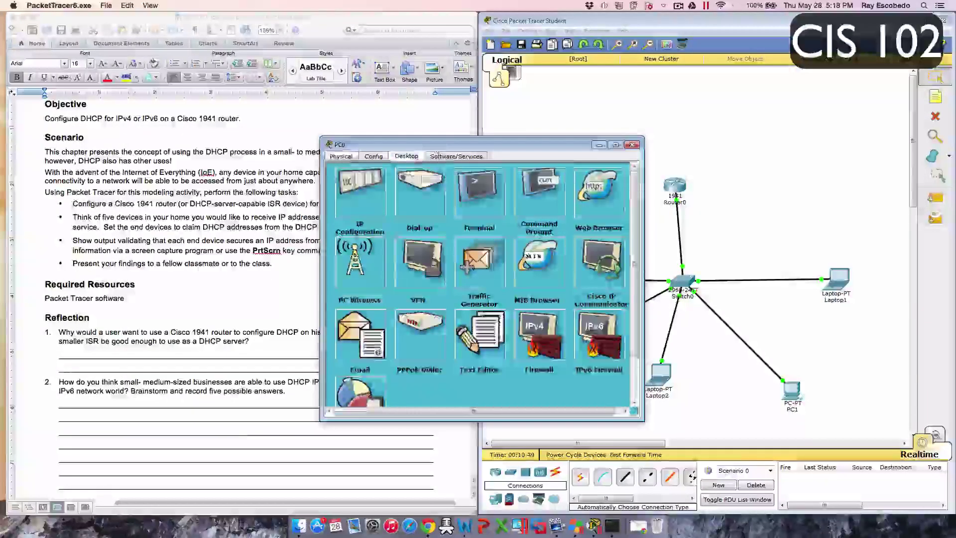
left_click(362, 198)
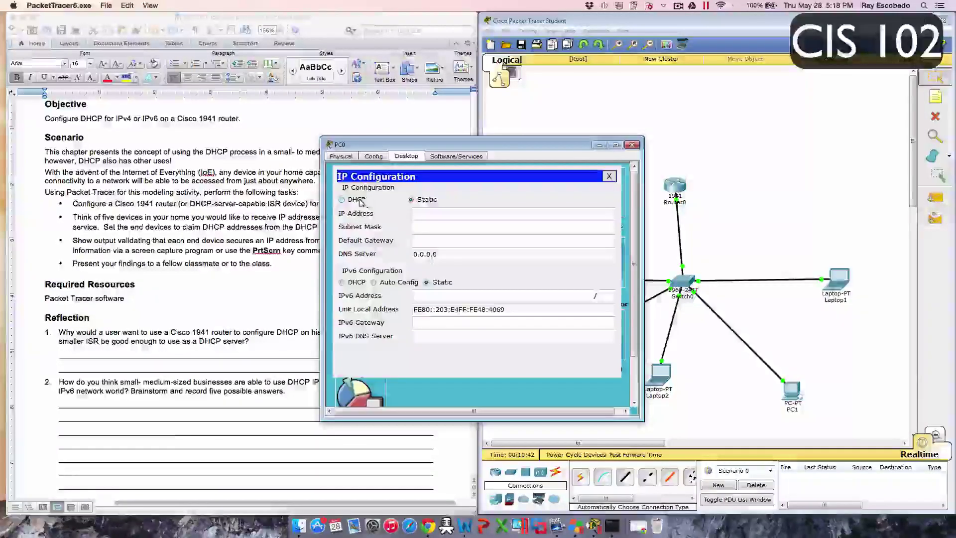
left_click(360, 200)
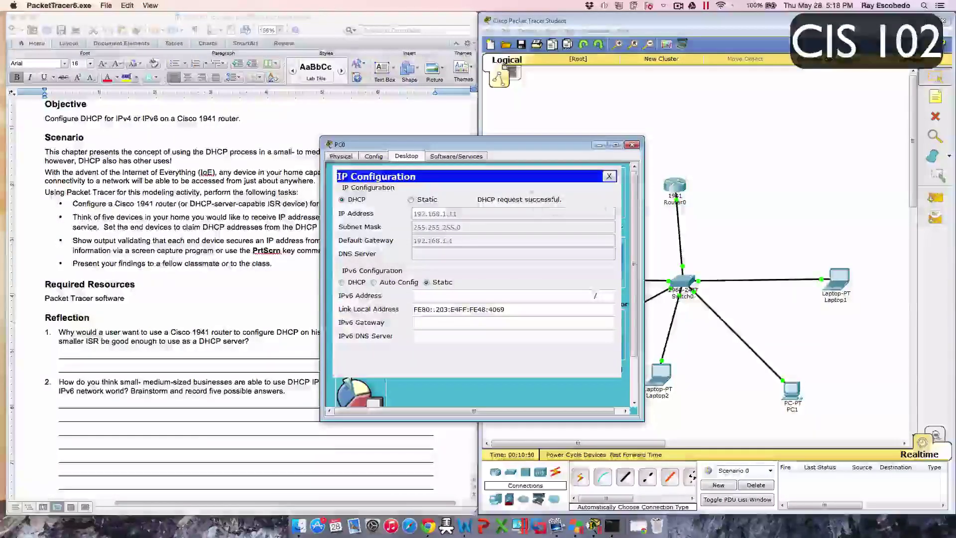
left_click(632, 145)
Step: Switch Laptop0's IPv4 configuration to DHCP
left_click(533, 278)
left_click(407, 156)
left_click(356, 185)
left_click(358, 200)
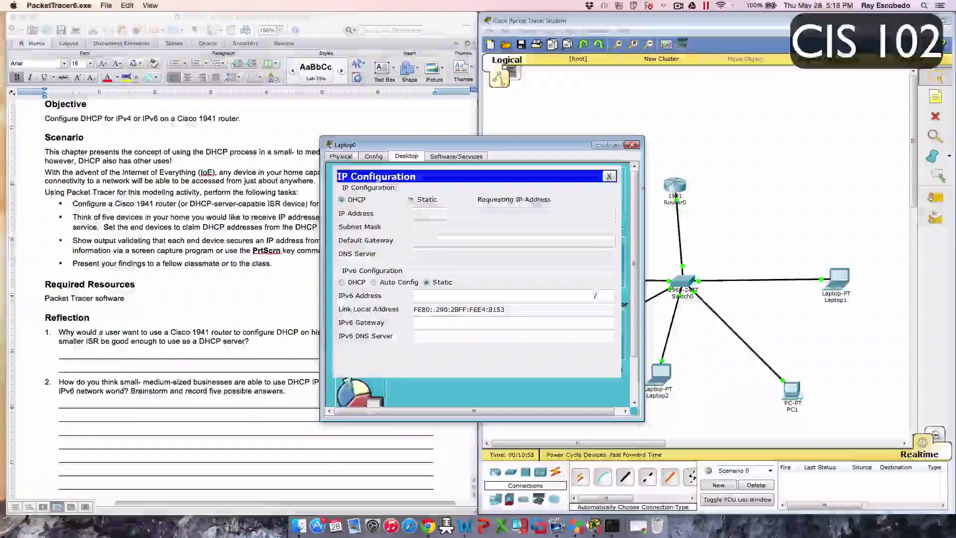
Step: Switch Laptop2's IPv4 configuration to DHCP
left_click(631, 145)
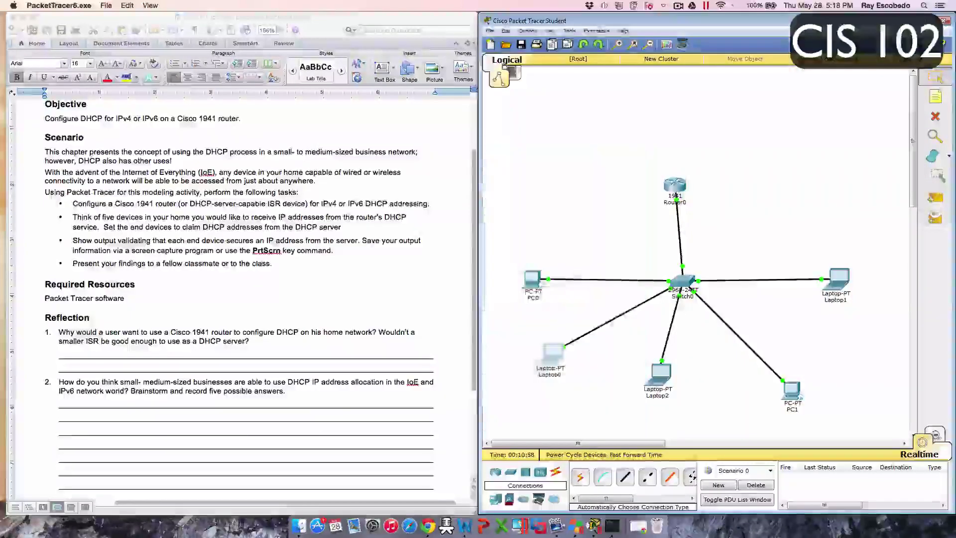
left_click(661, 373)
left_click(422, 158)
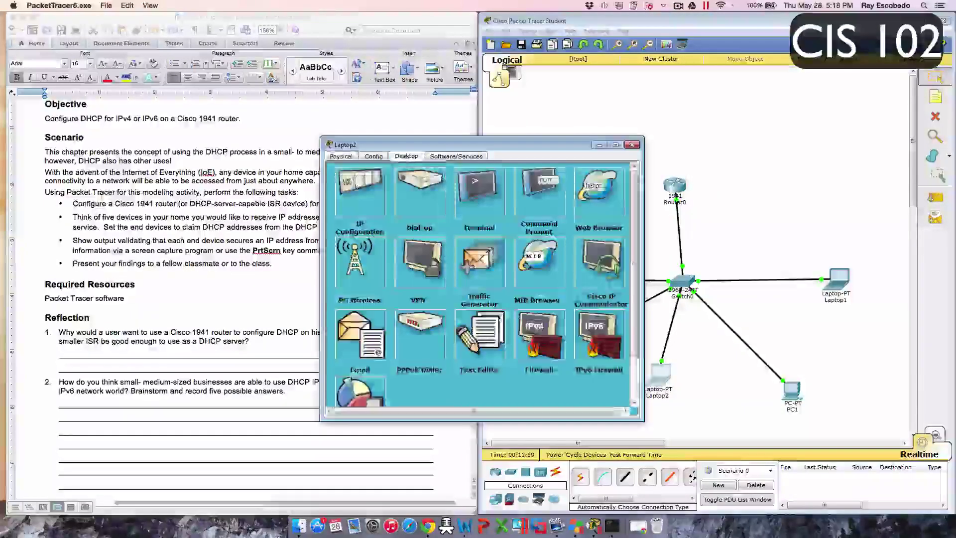
left_click(363, 219)
left_click(342, 199)
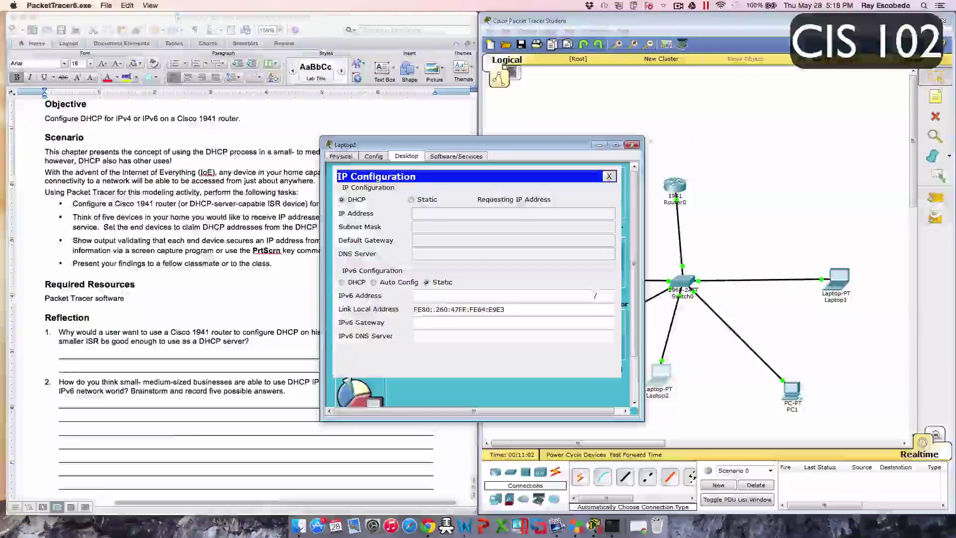
left_click(631, 144)
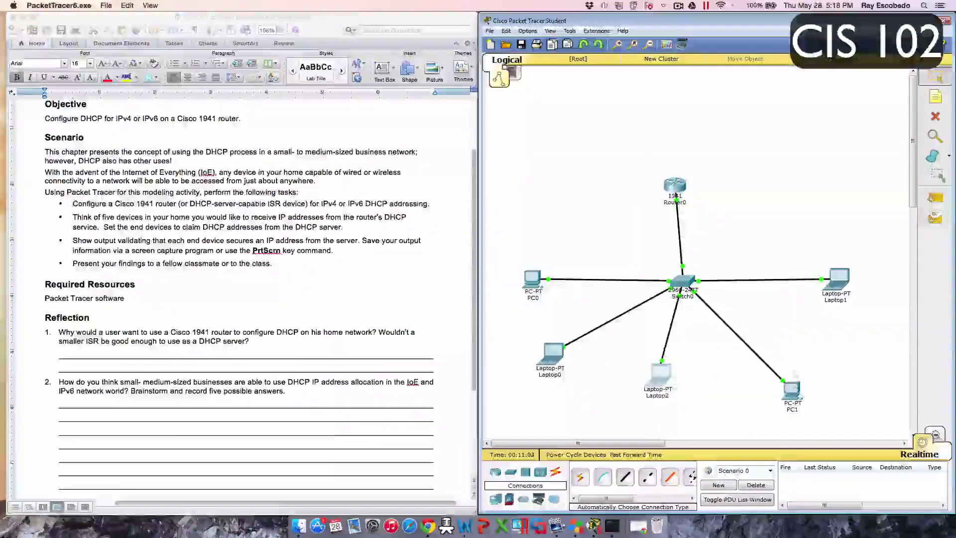
Step: Switch PC1's IPv4 configuration to DHCP
left_click(791, 388)
left_click(406, 156)
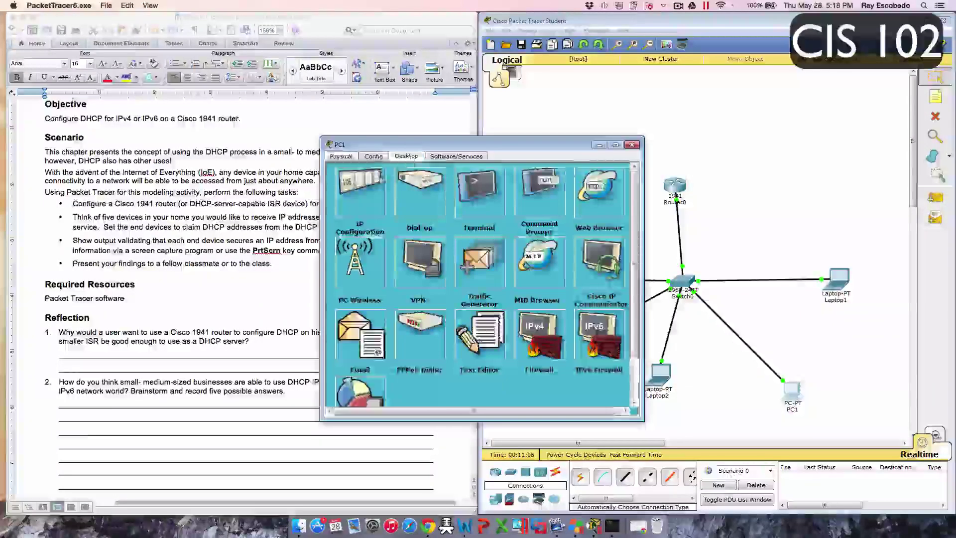
left_click(369, 186)
left_click(353, 198)
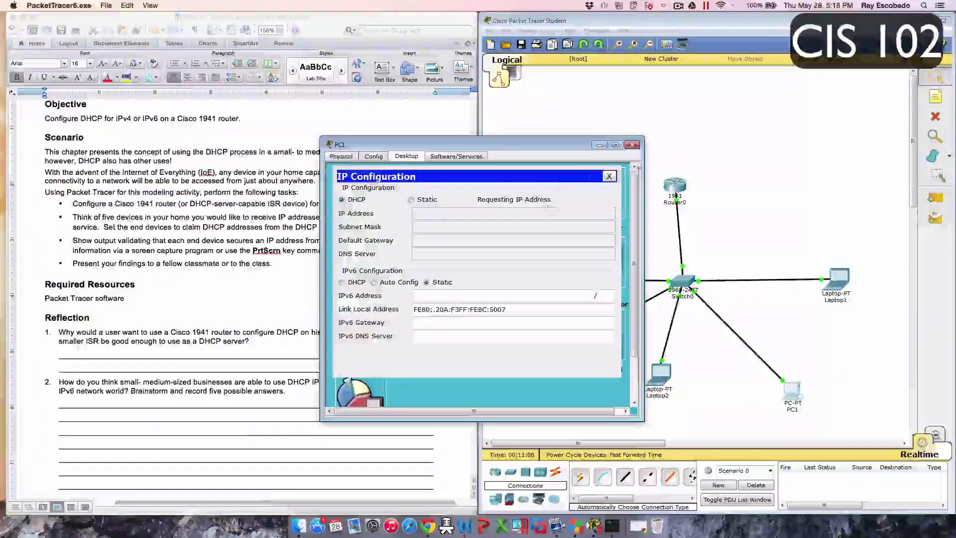
left_click(632, 145)
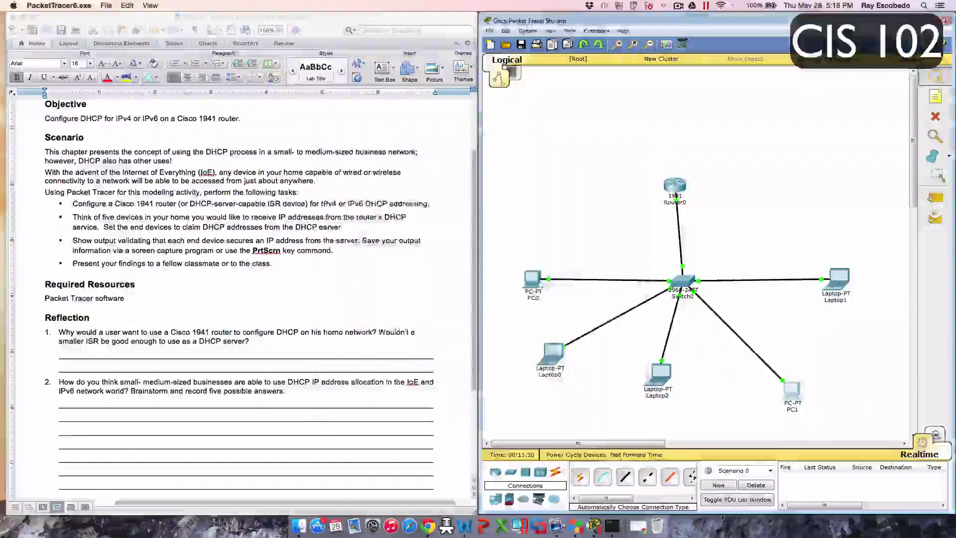
Step: Switch Laptop1 to DHCP so it leases 192.168.1.15 with gateway 192.168.1.1
left_click(824, 294)
left_click(406, 156)
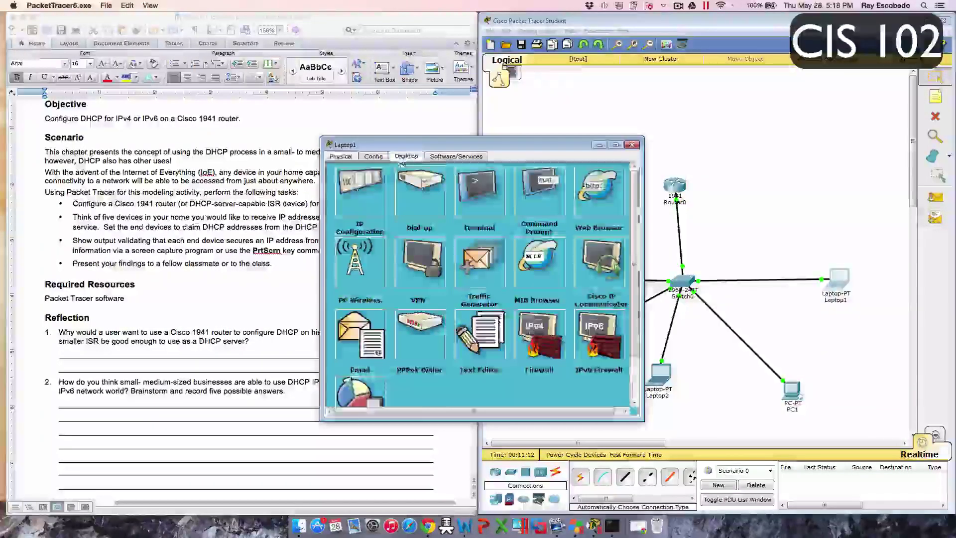
left_click(358, 204)
left_click(356, 201)
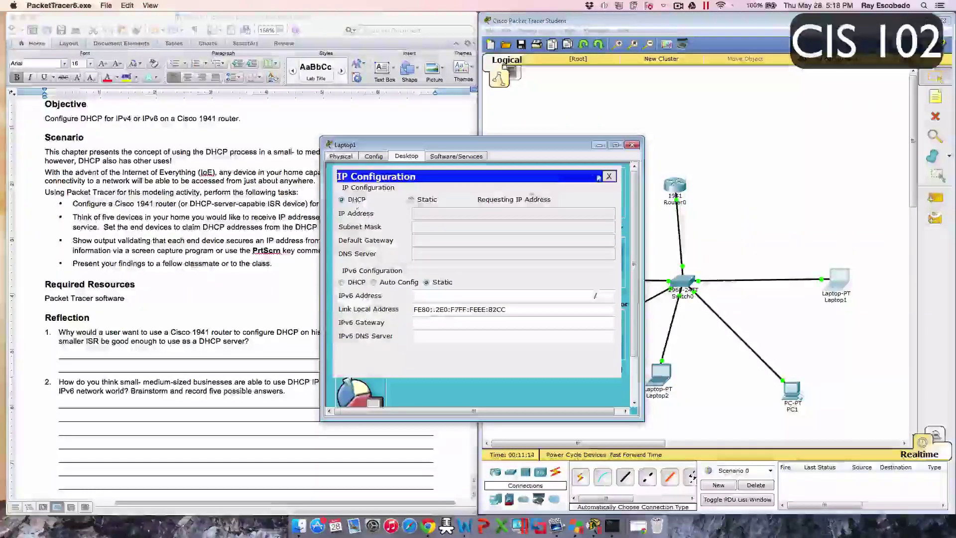
left_click(632, 145)
Step: Send simple PDU pings from PC0 to Laptop1, Laptop0 to PC1, and Laptop2 to Router0
left_click(935, 198)
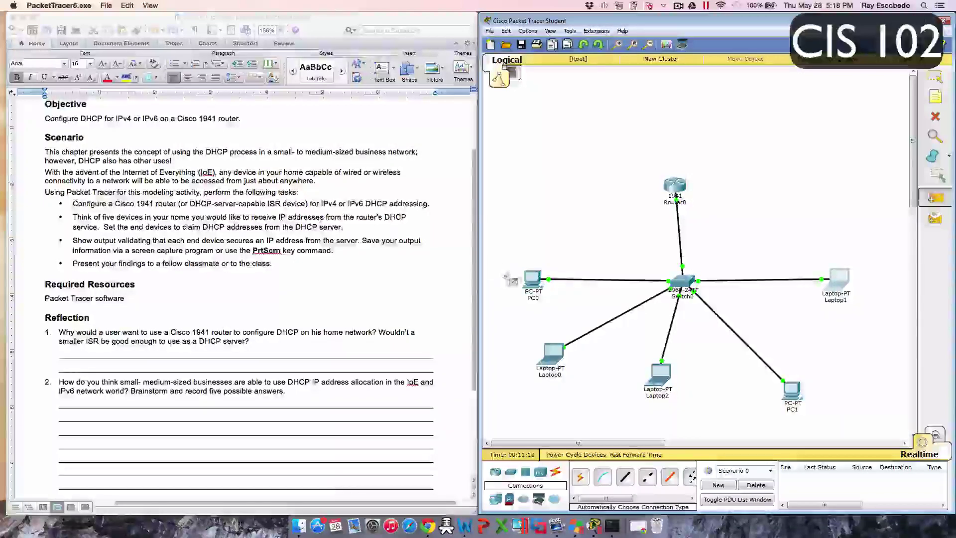
left_click(524, 278)
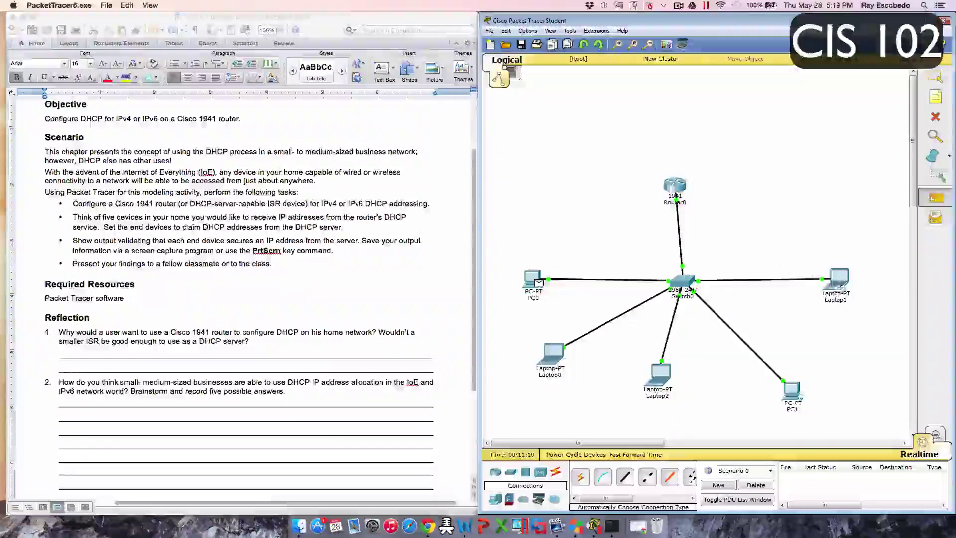
left_click(839, 278)
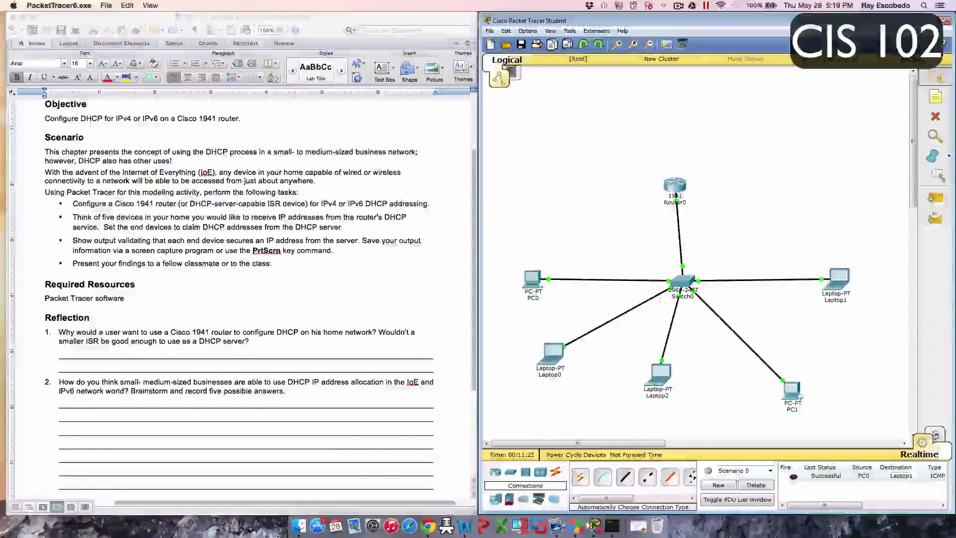
left_click(935, 198)
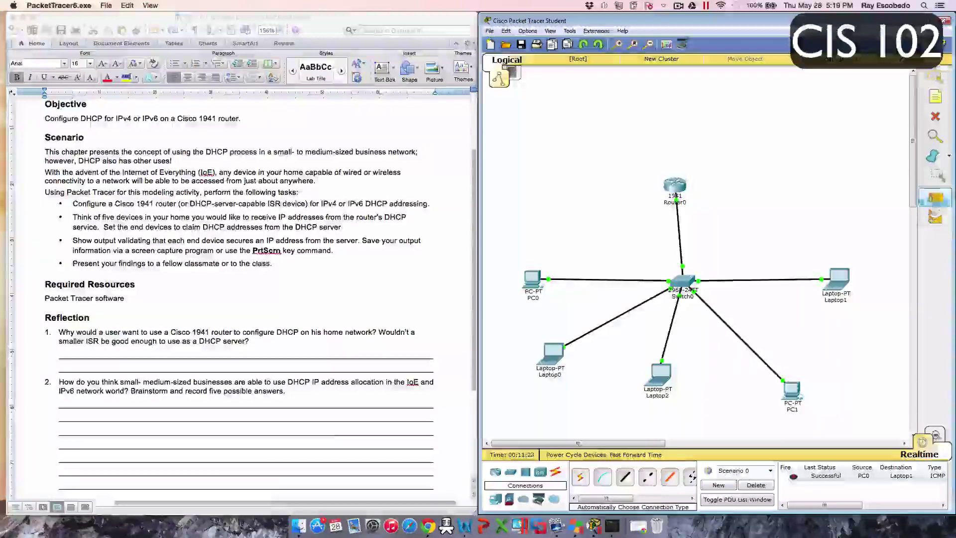
left_click(553, 353)
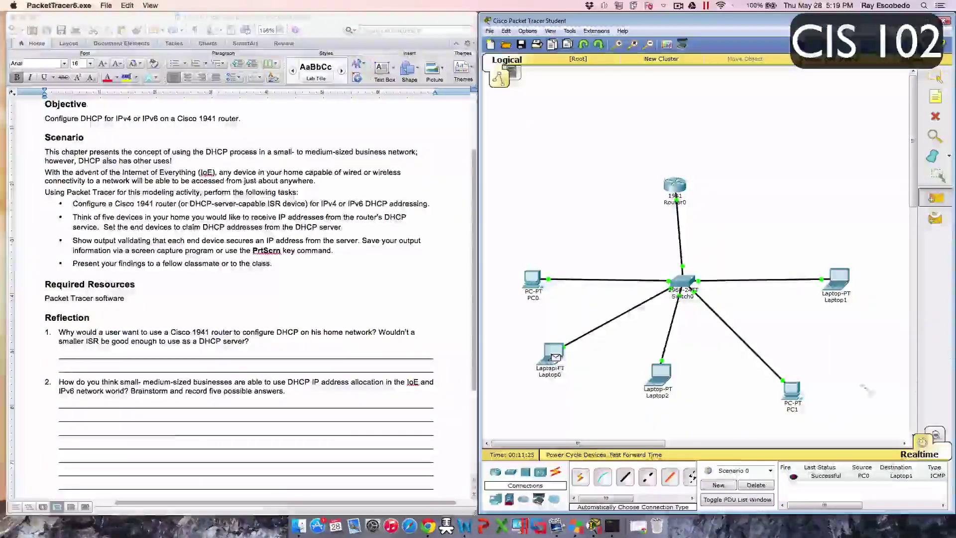
left_click(791, 389)
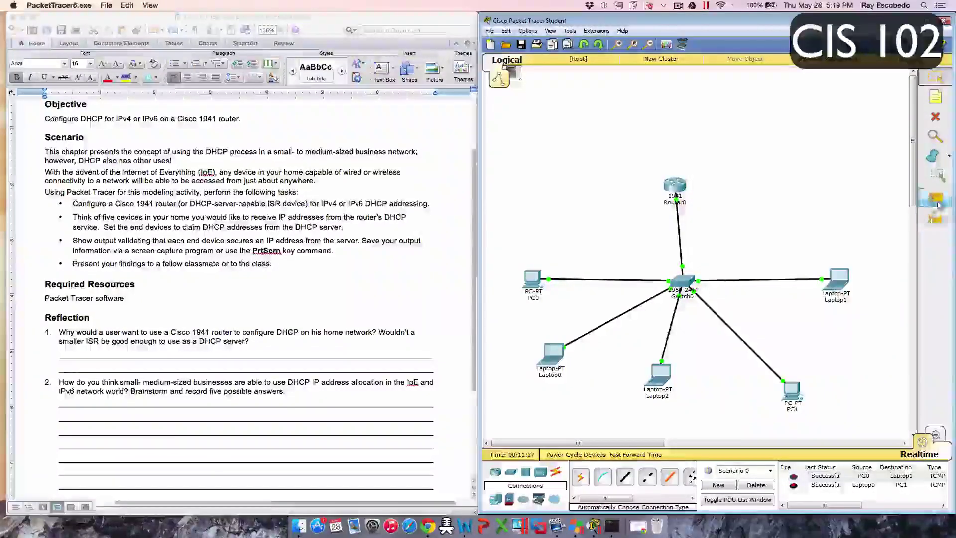
left_click(660, 374)
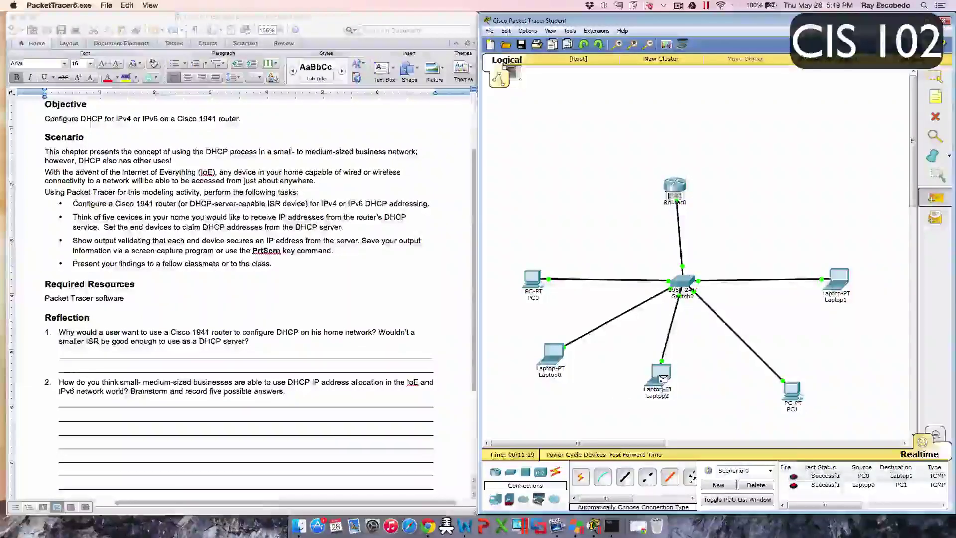
left_click(674, 191)
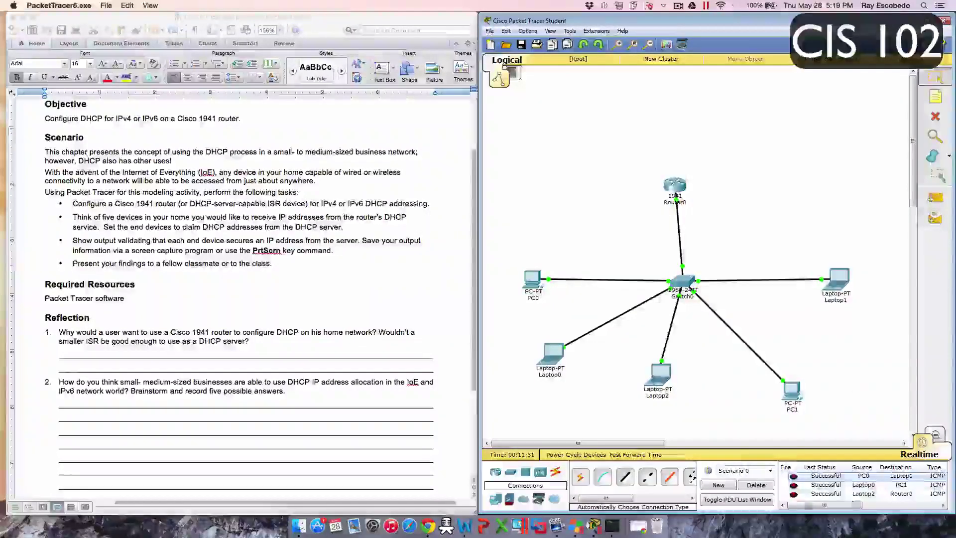